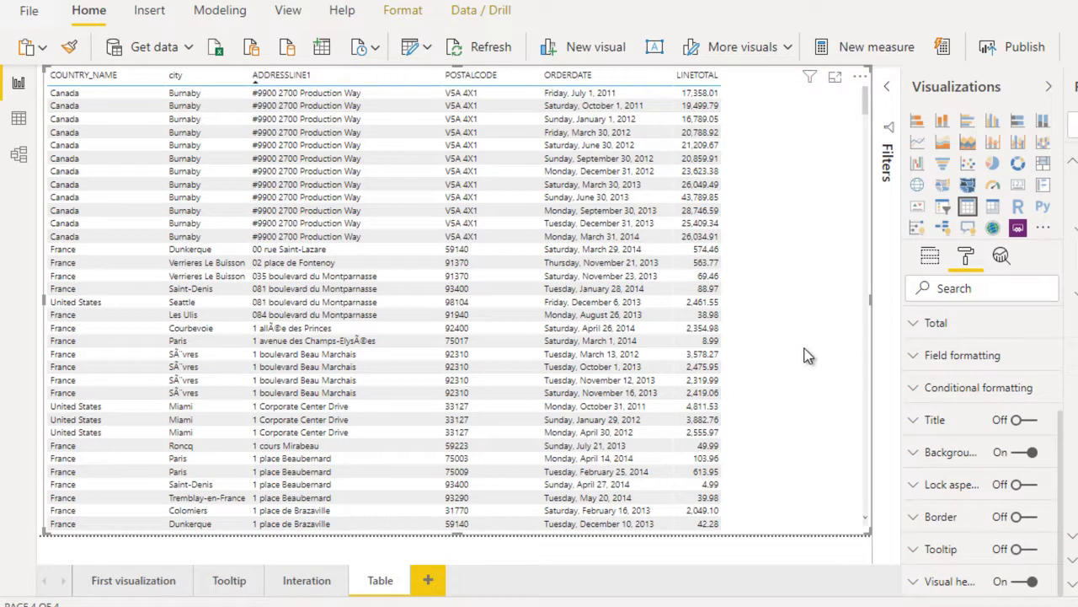
Step: Expand the table's Conditional formatting section to reveal COUNTRY_NAME's Background color, Font color, Icons and Web URL toggles
left_click(930, 256)
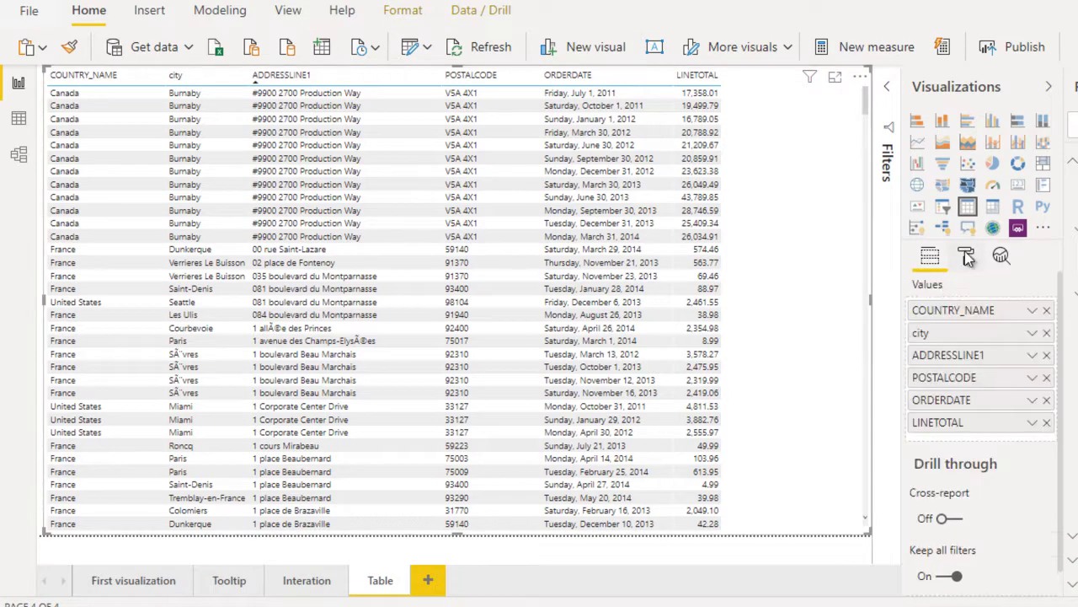
left_click(966, 257)
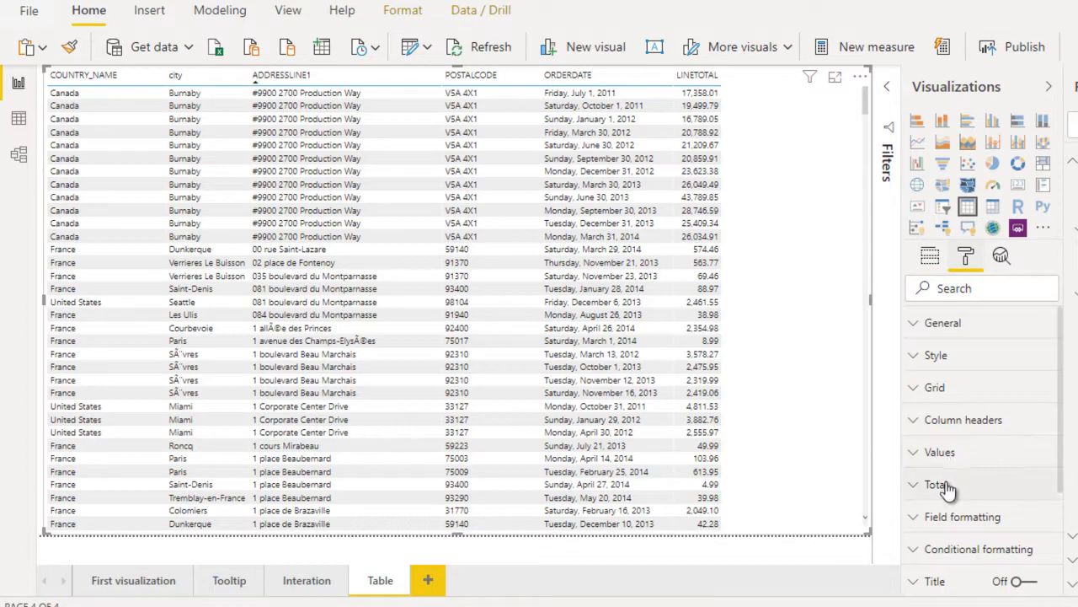
left_click(940, 552)
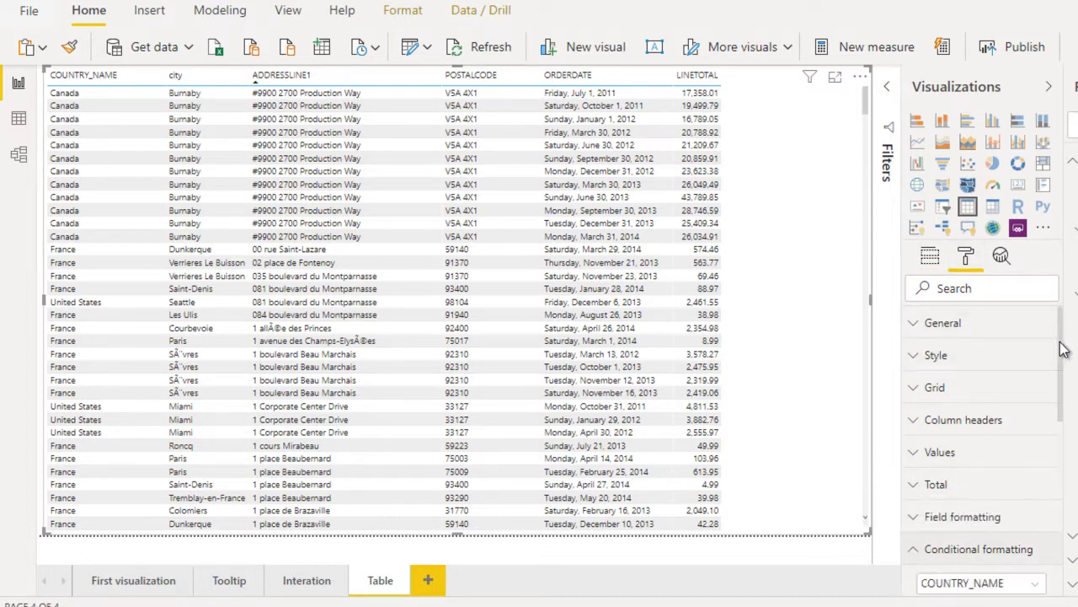
left_click_drag(1063, 349, 1075, 456)
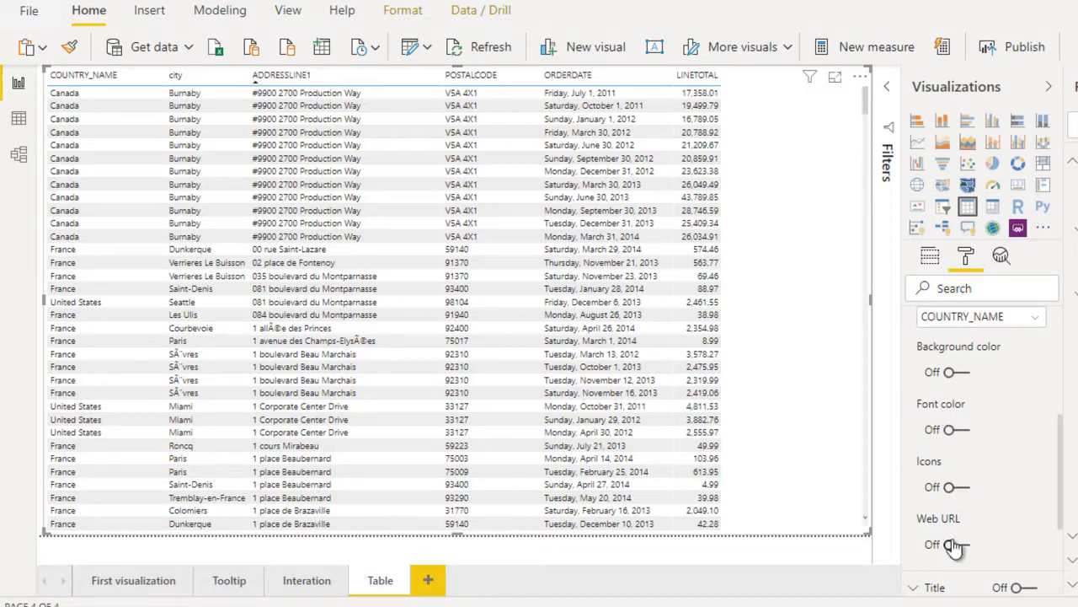
Step: Turn on COUNTRY_NAME background color, formatted by Rules based on Country_Sales-Final LINETOTAL
left_click(954, 373)
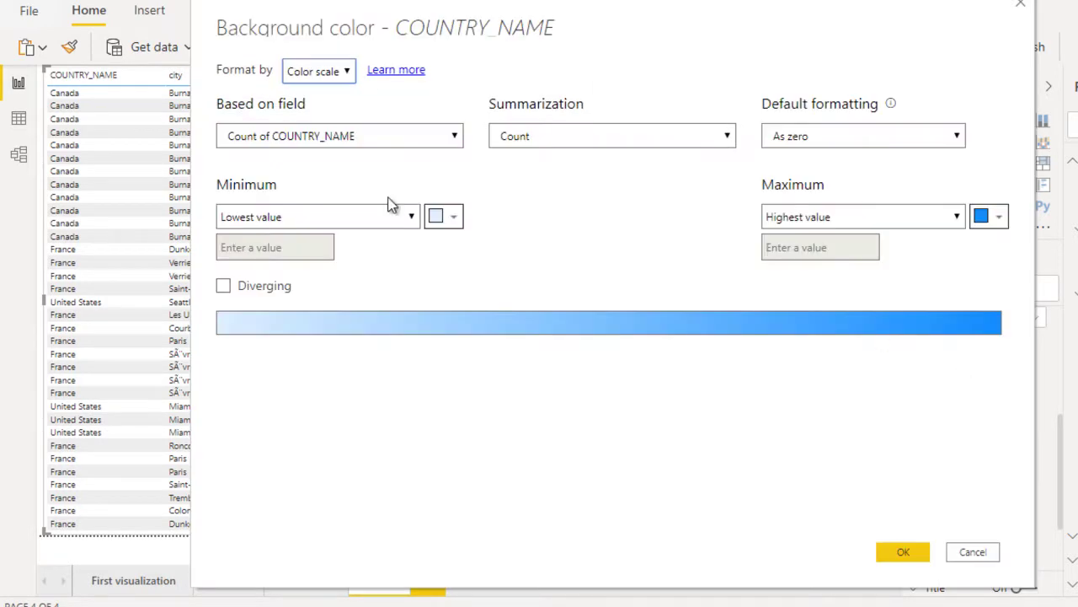
left_click(338, 74)
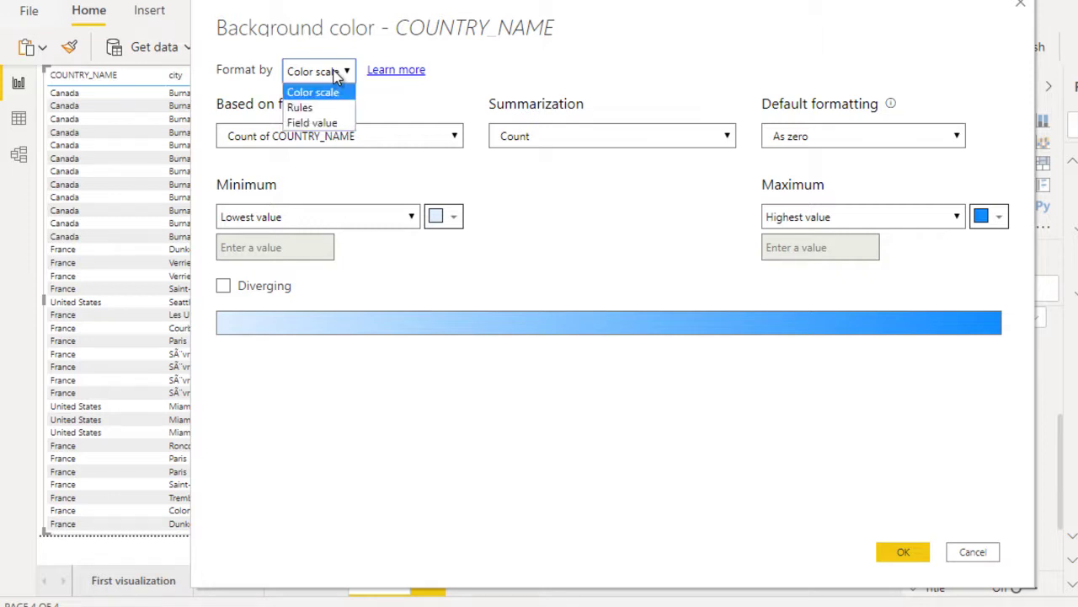
left_click(301, 108)
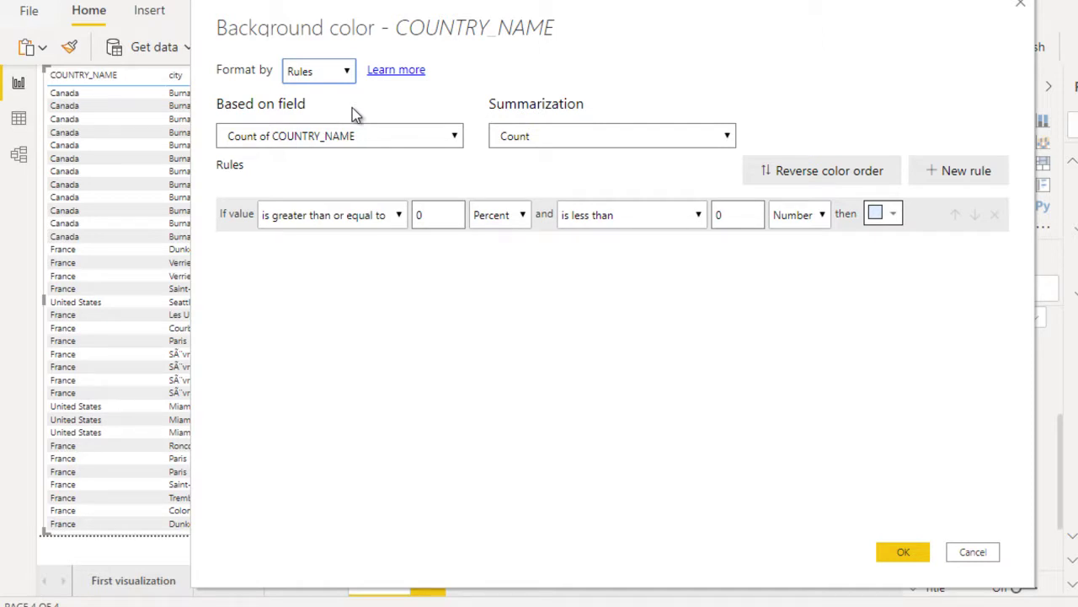
left_click(446, 143)
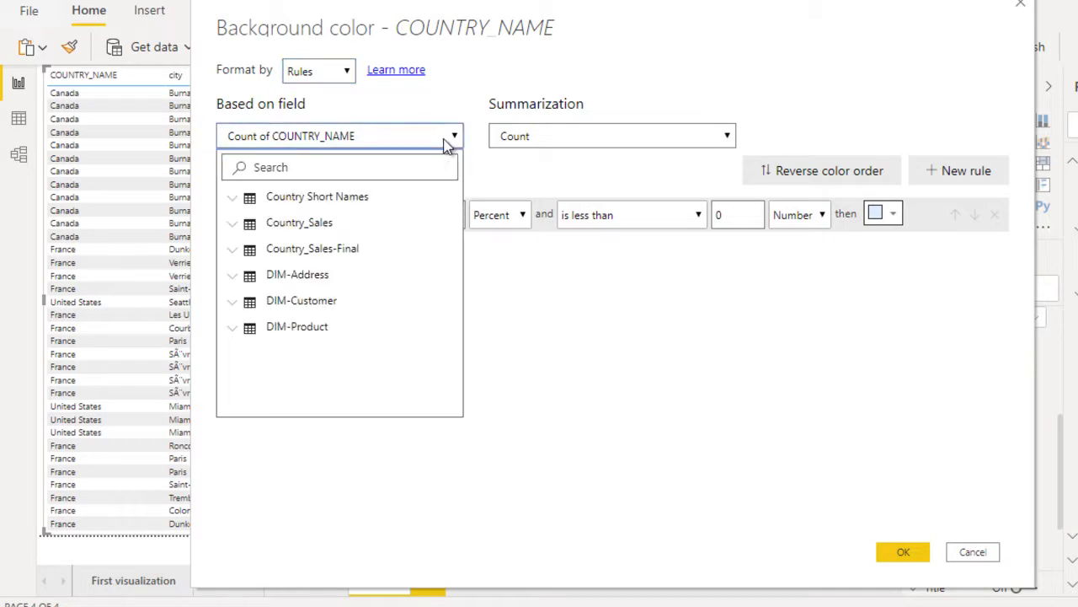
left_click(233, 253)
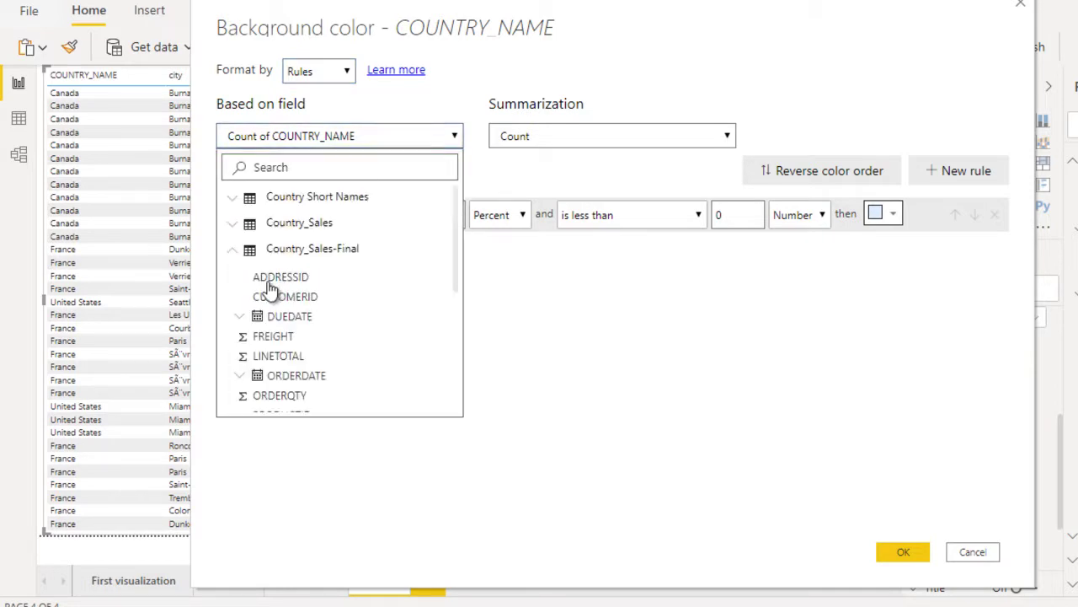
left_click(280, 357)
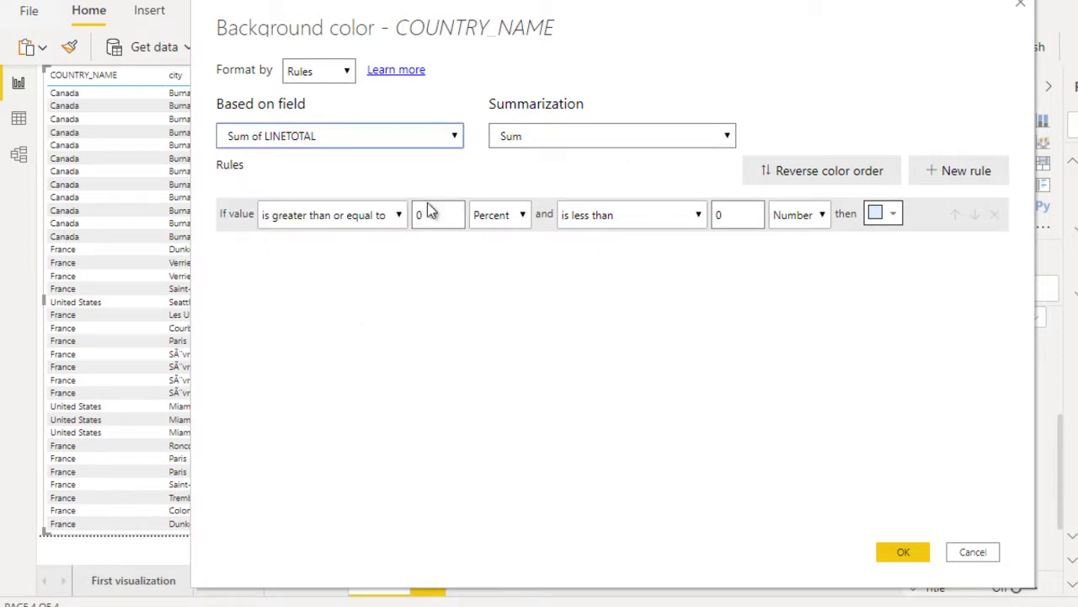
Step: Make the first rule 'is greater than 0 Number and is less than 100 Number', coloured green
left_click(355, 216)
left_click(353, 239)
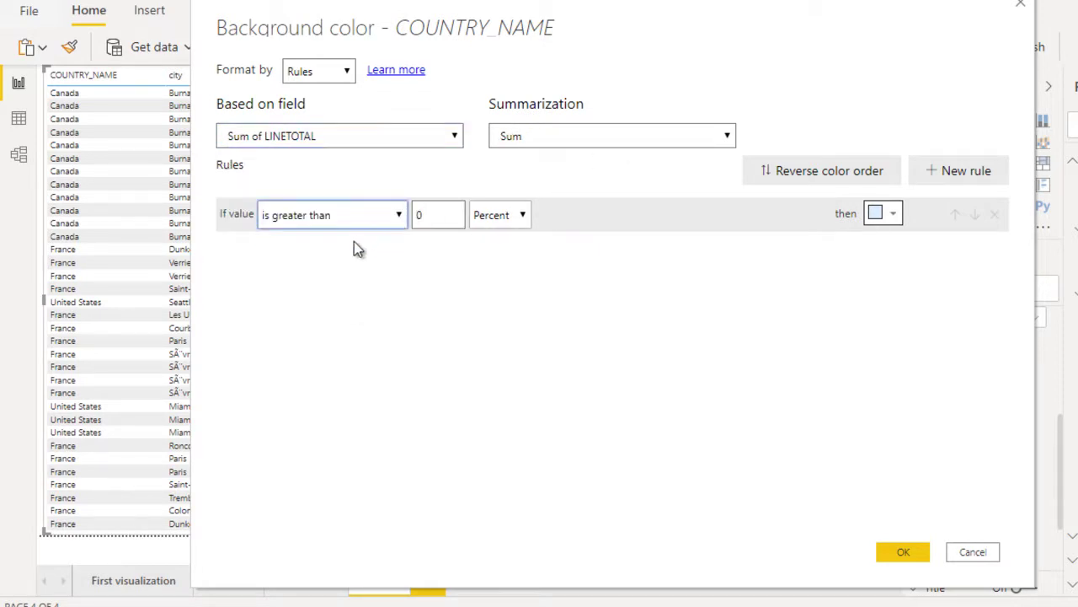
left_click(436, 214)
key("BackSpace")
type("0")
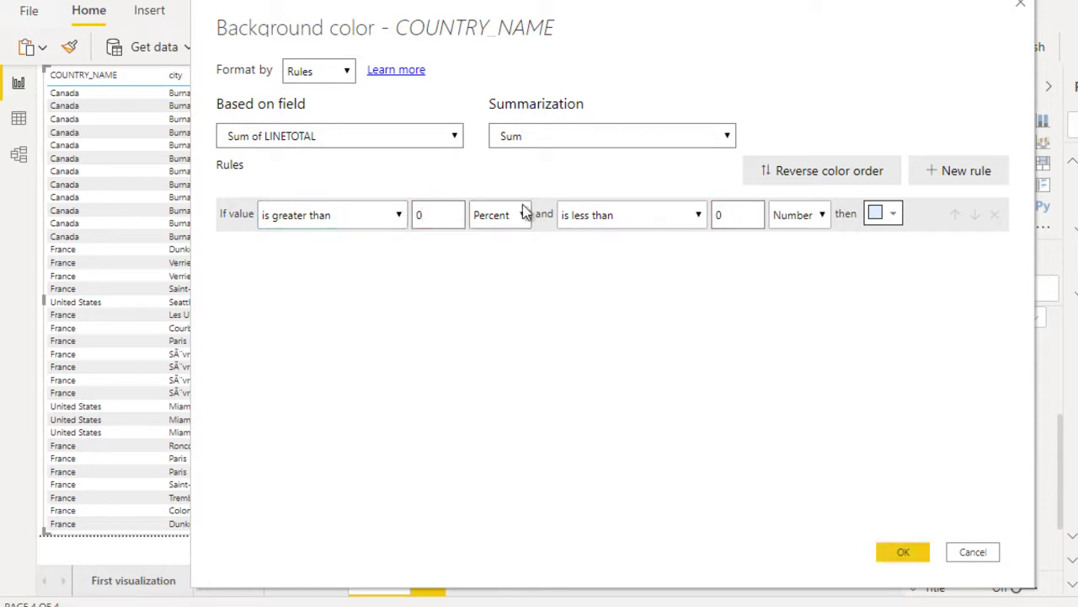
left_click(523, 215)
left_click(496, 237)
double_click(722, 216)
type("100")
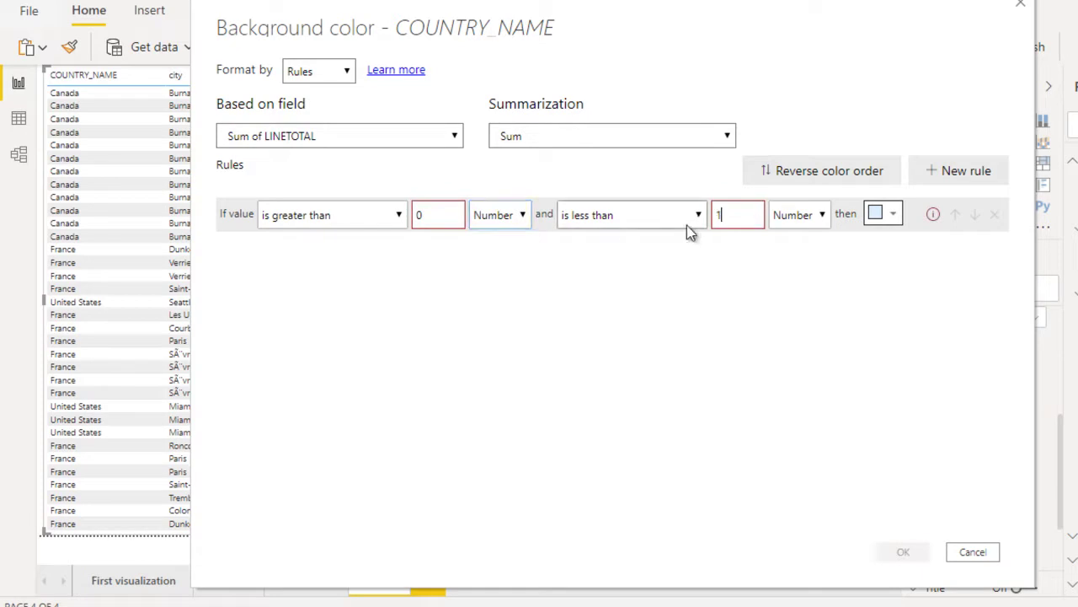
left_click(896, 215)
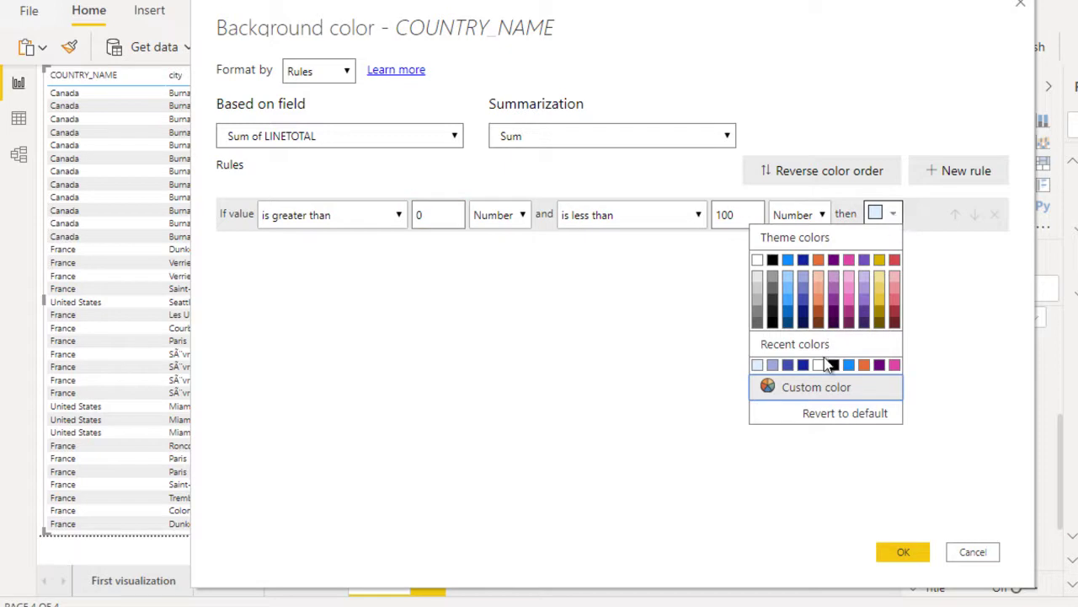
left_click(795, 396)
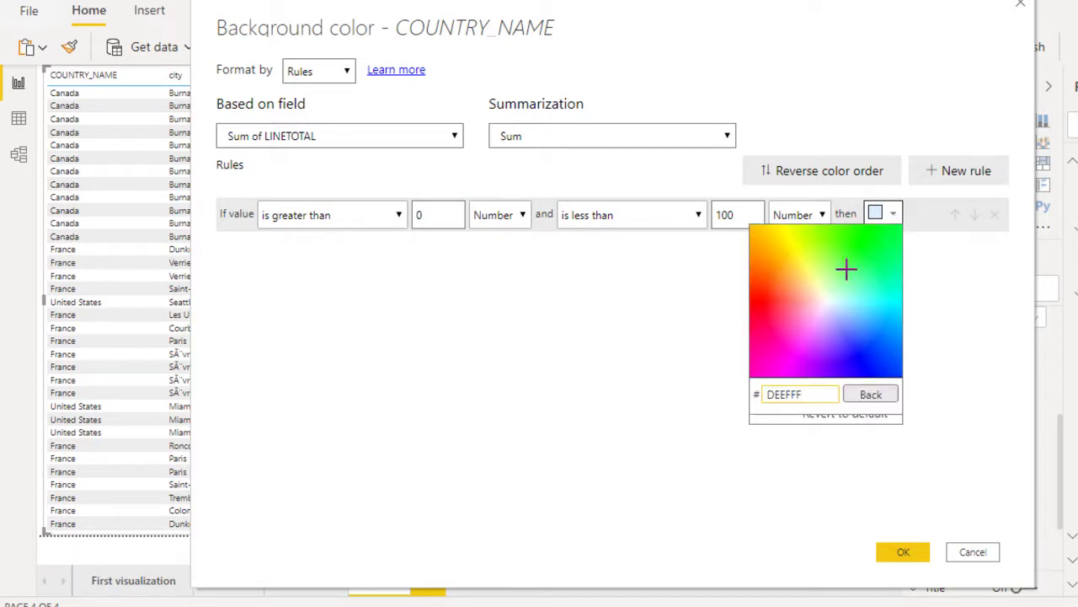
left_click(860, 235)
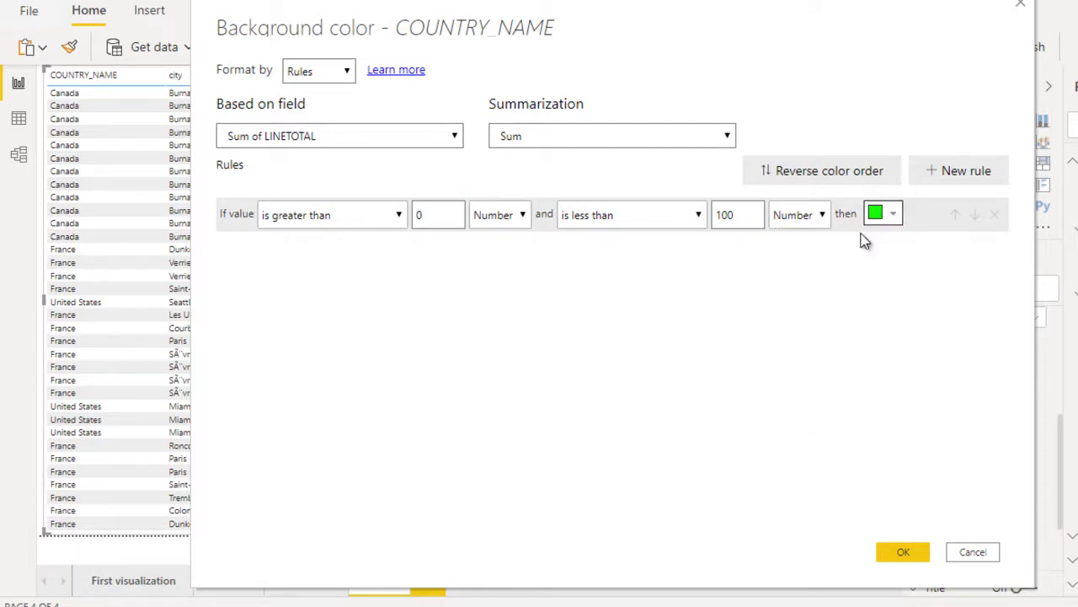
Step: Add a second background rule starting at 'is greater than 100 Number'
left_click(966, 172)
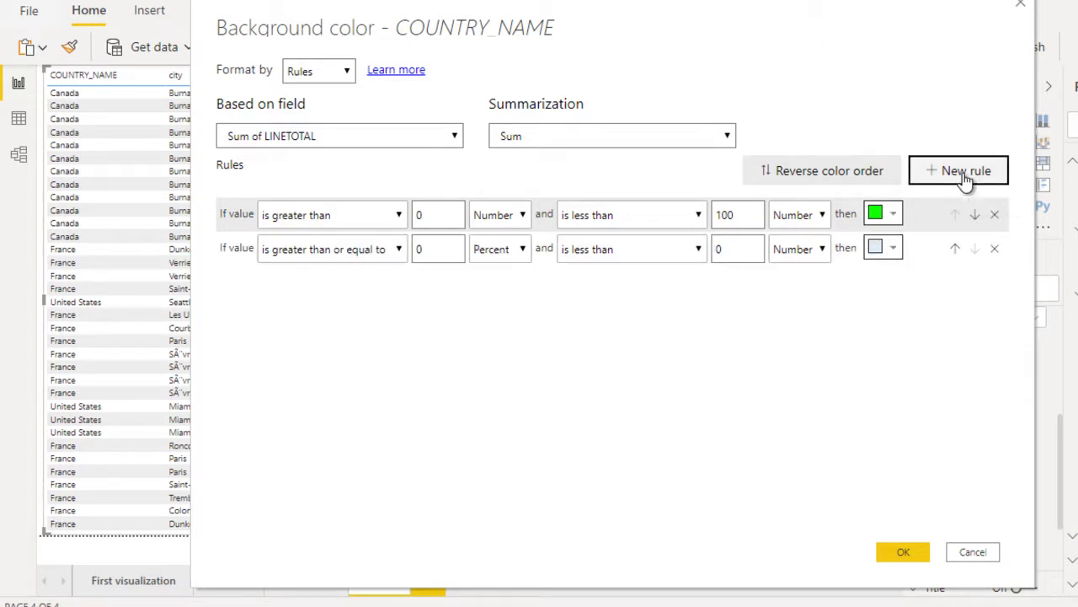
left_click(350, 249)
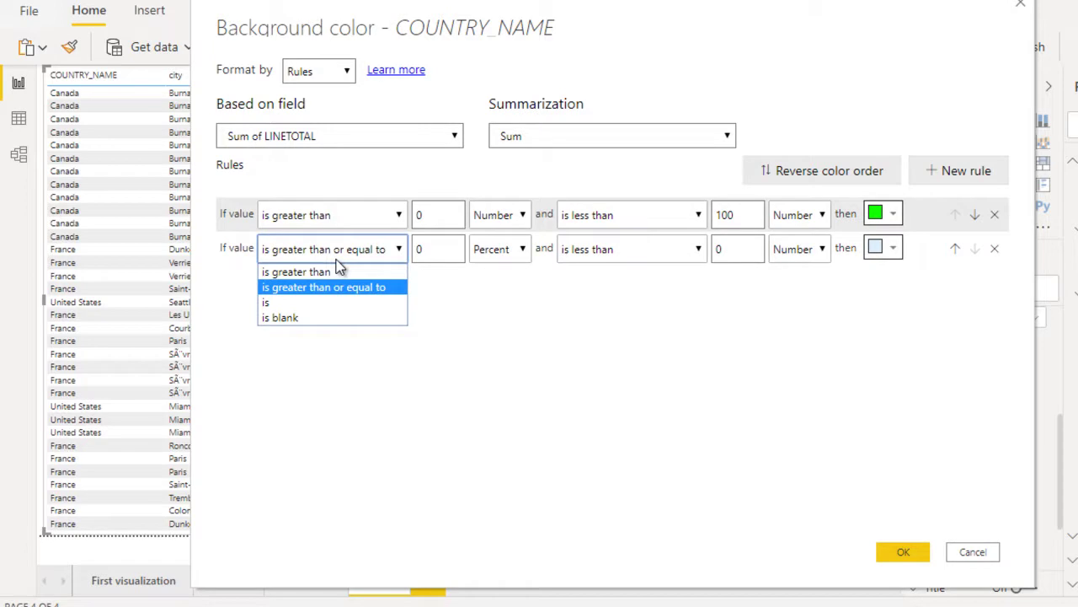
left_click(314, 276)
key("Tab")
type("1")
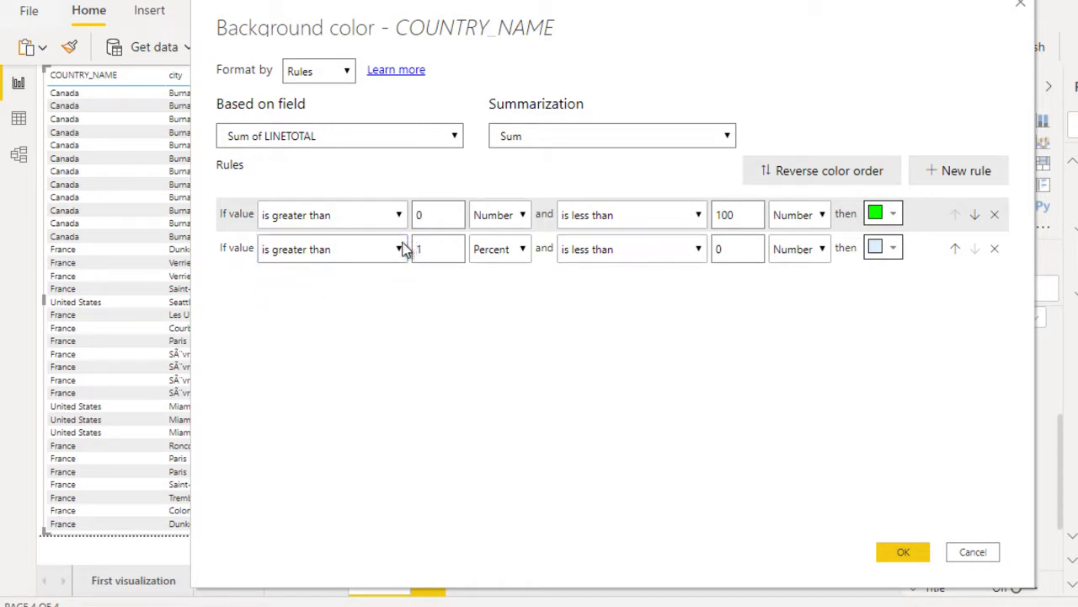
type("00")
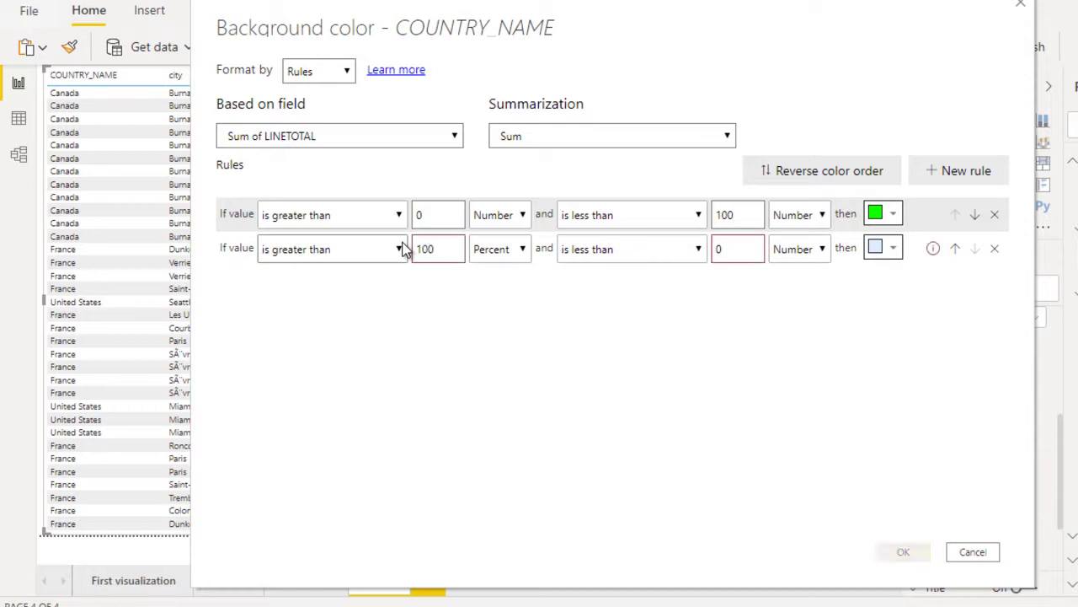
left_click(503, 256)
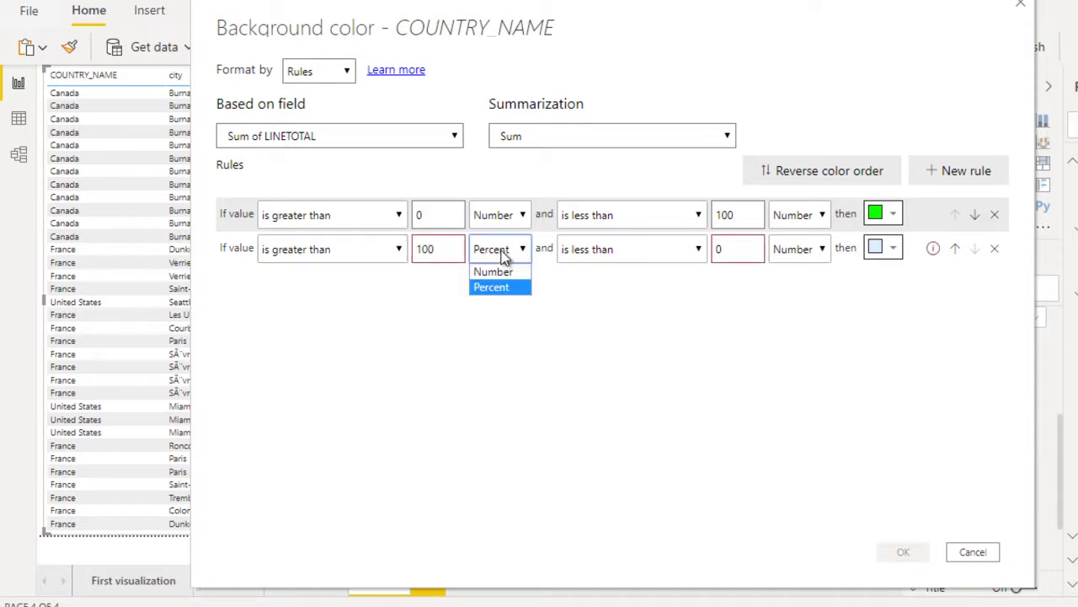
left_click(492, 273)
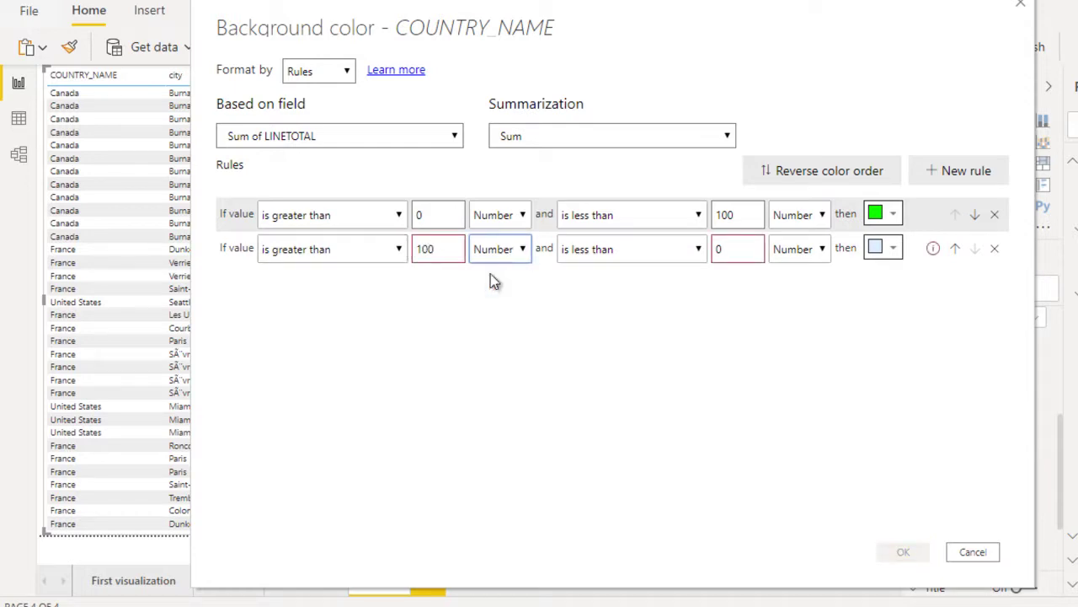
Step: Cap the second rule at 'is less than 500', colour it lavender, and add a third rule
left_click(745, 247)
left_click_drag(745, 247, 715, 251)
type("500")
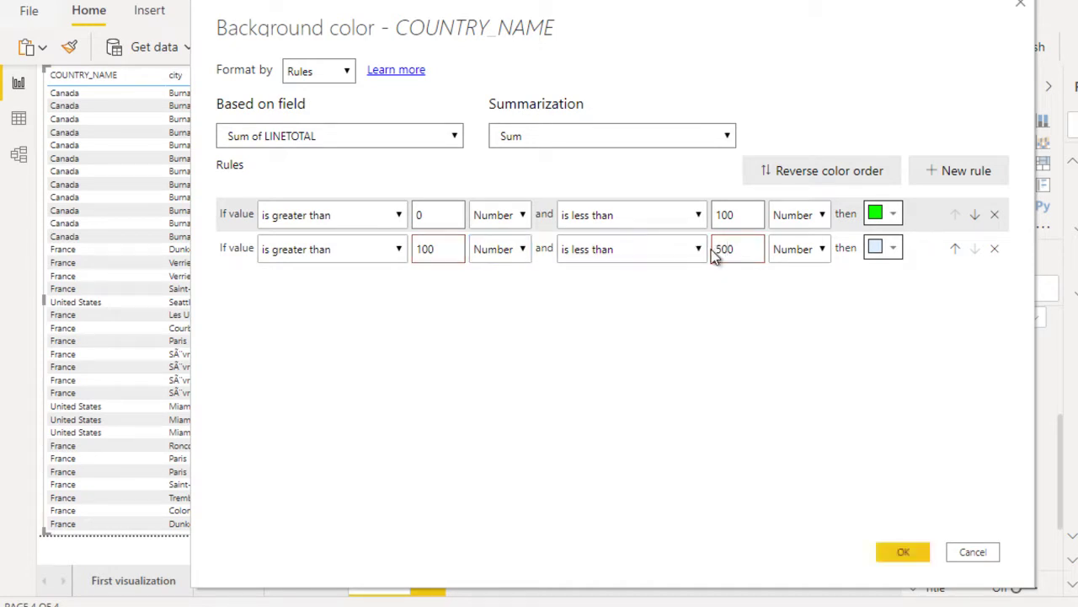
left_click(893, 247)
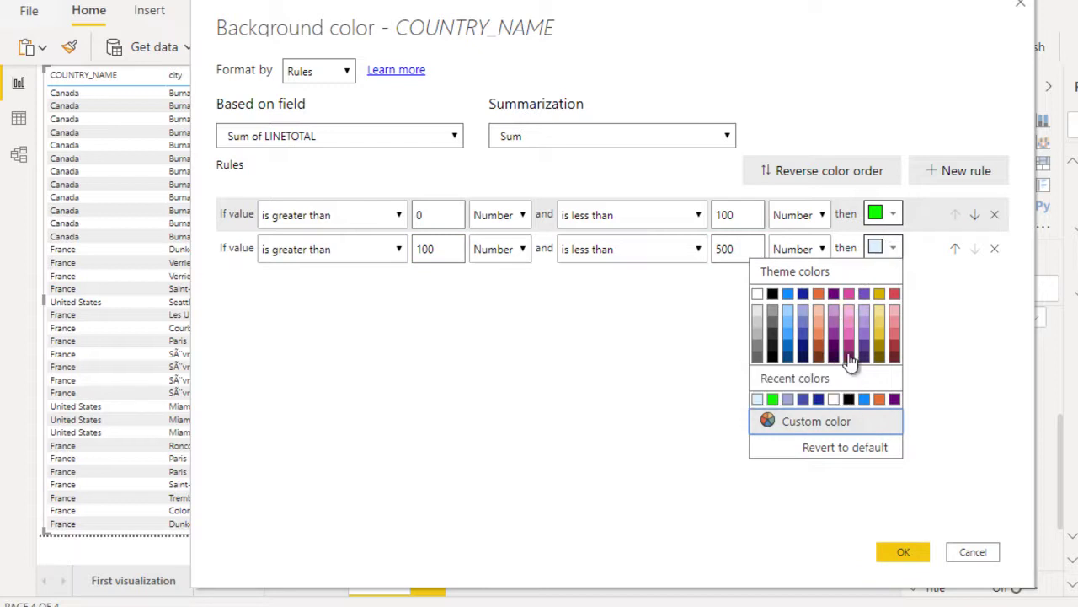
left_click(864, 319)
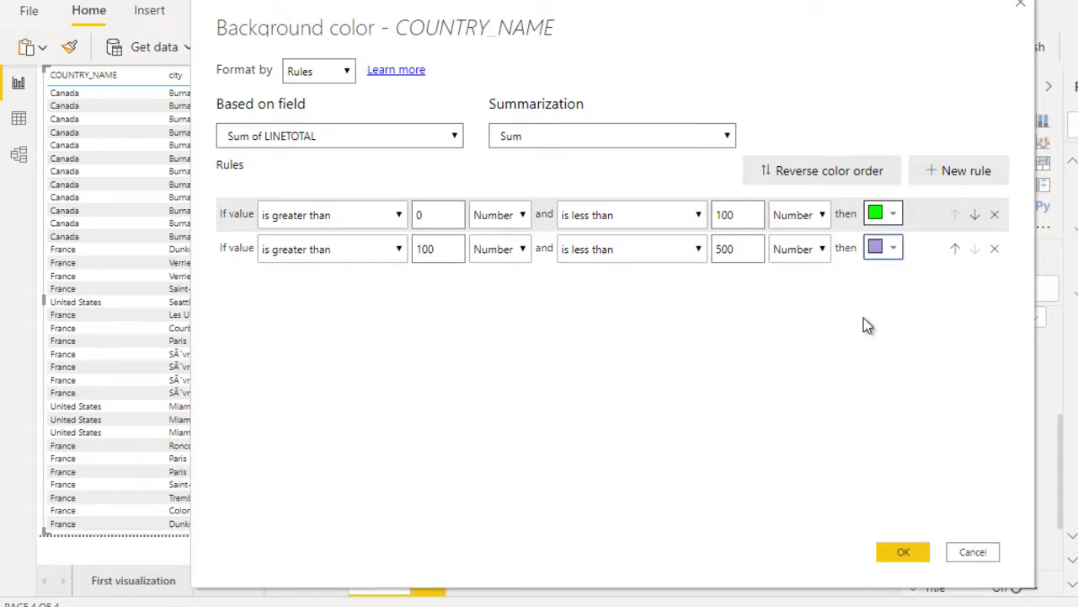
left_click(957, 177)
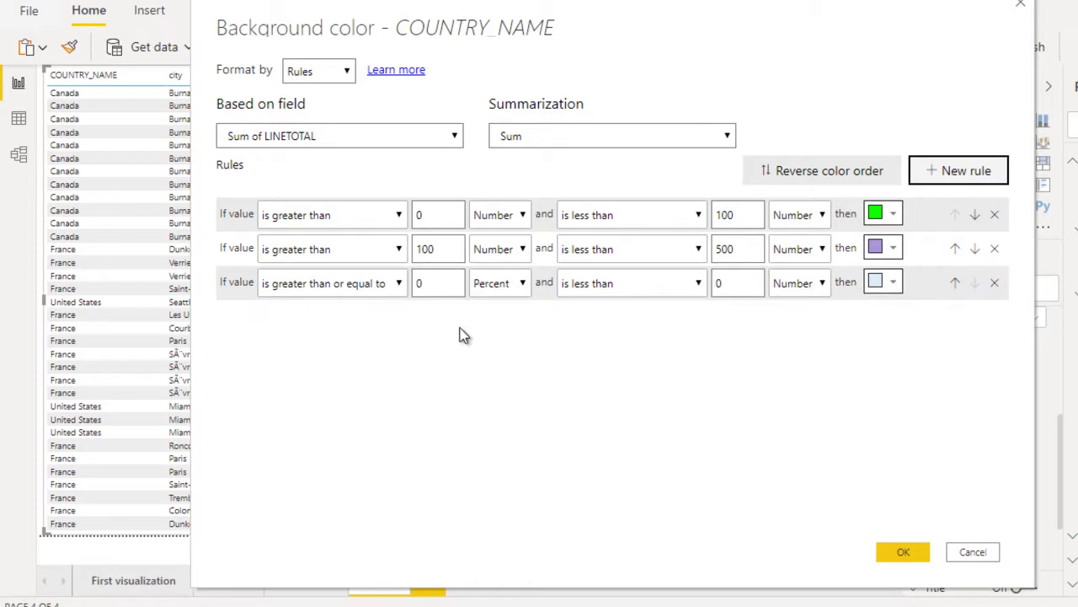
Step: Set the third rule to 'greater than or equal to 500 Number' and 'less than 1000000 Number', light yellow
double_click(416, 287)
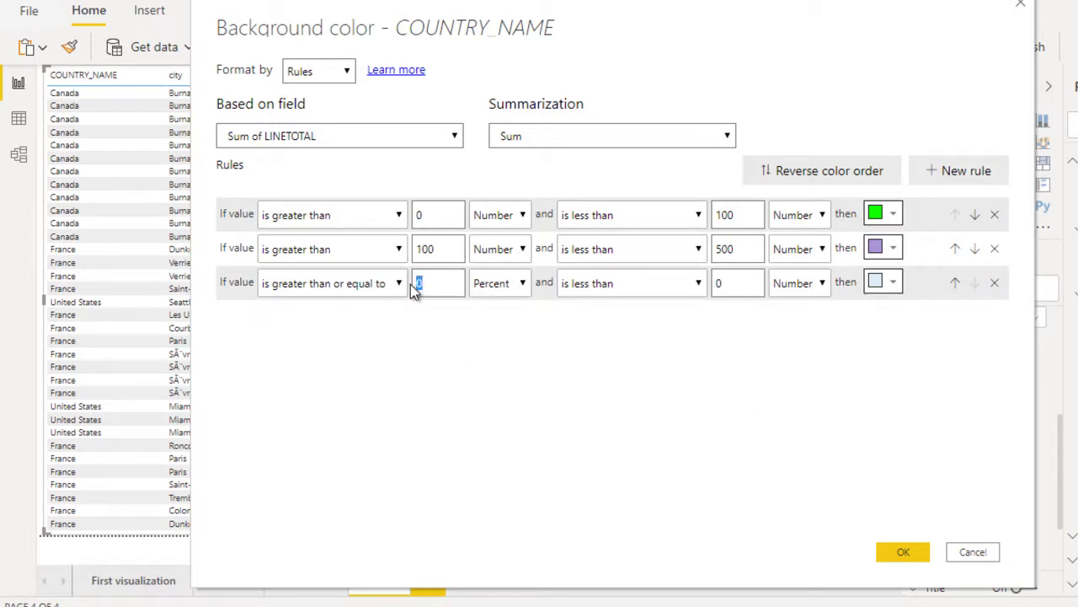
type("500")
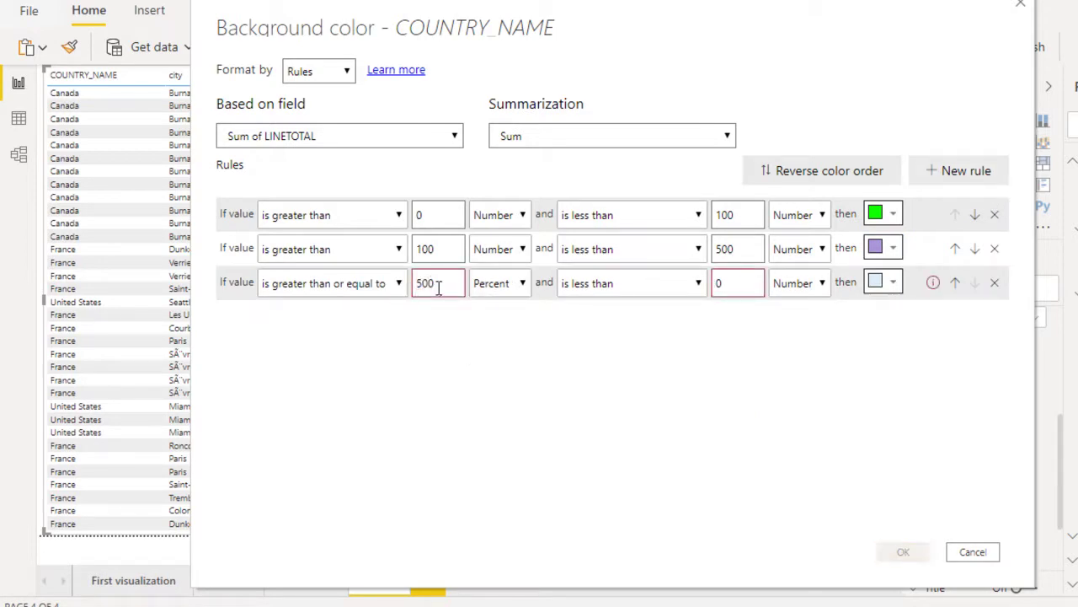
left_click(509, 286)
left_click(497, 306)
double_click(752, 284)
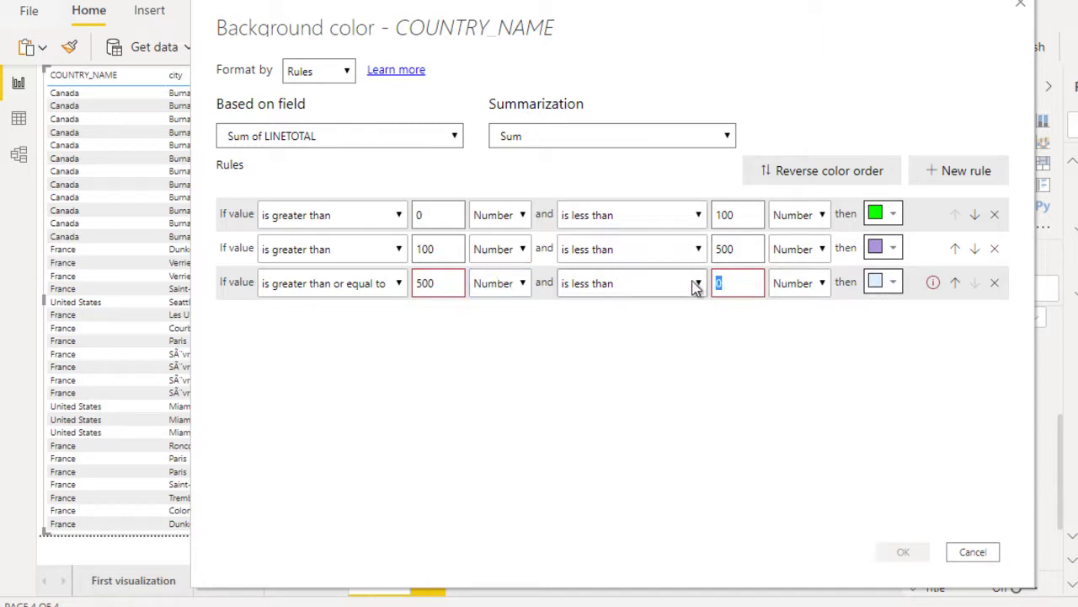
type("1000000")
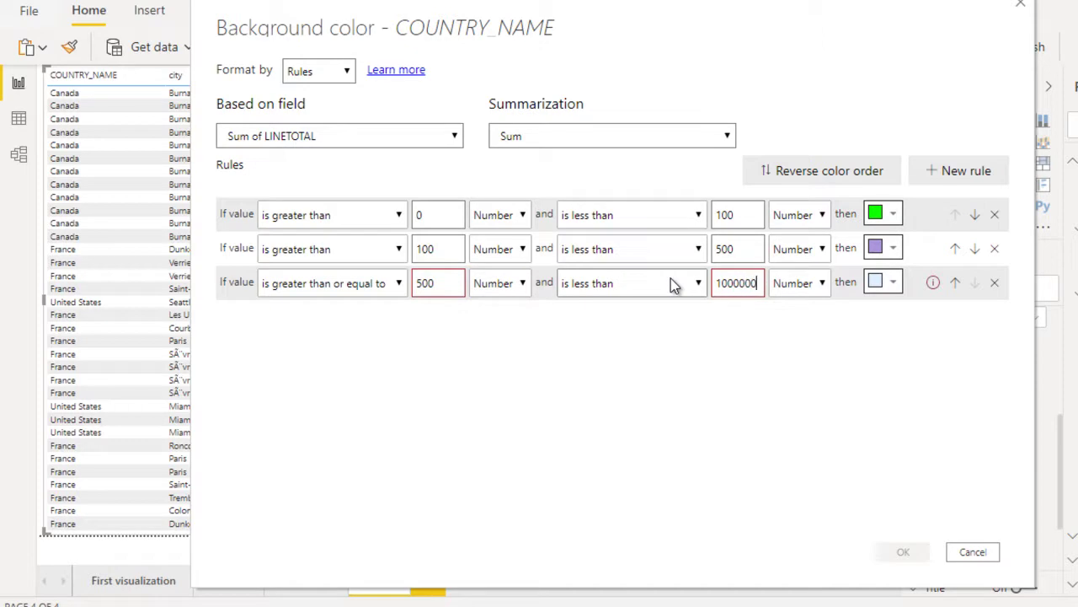
left_click(885, 284)
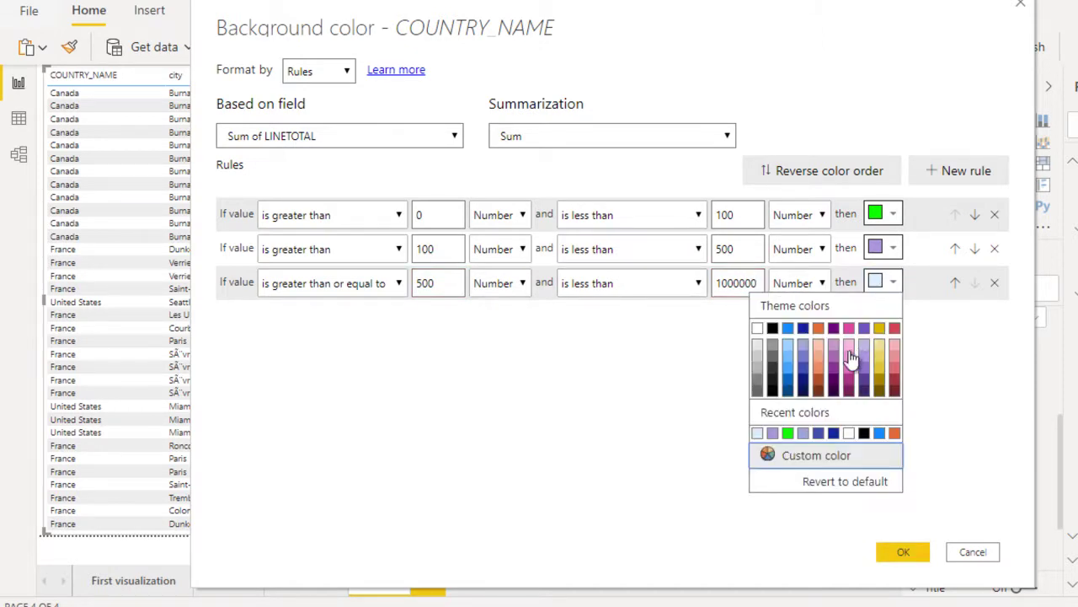
left_click(881, 349)
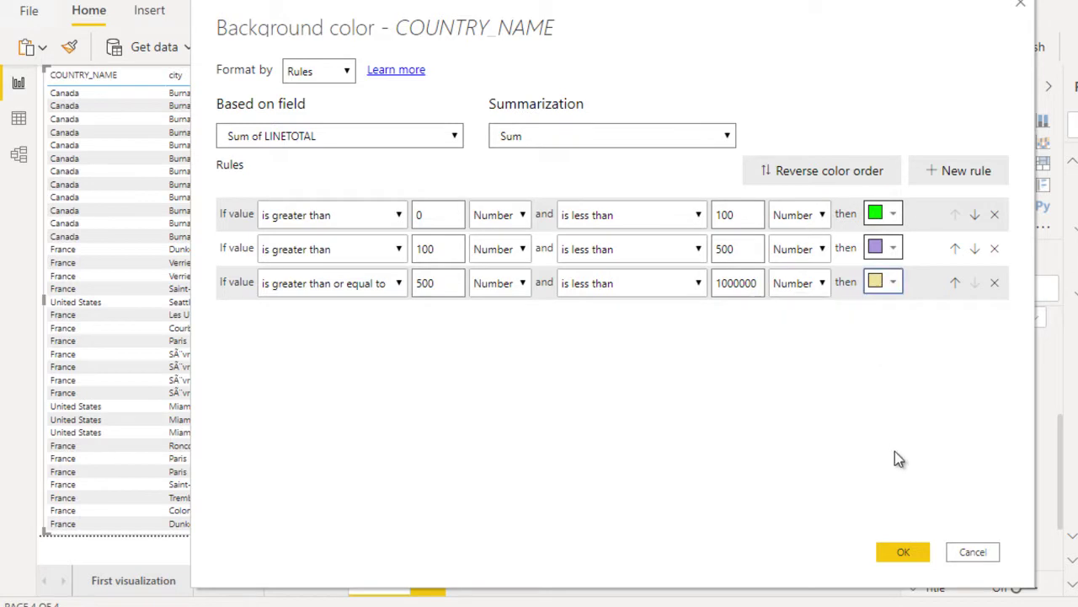
Step: Apply the three background colour rules and return to the Conditional formatting section
left_click(903, 552)
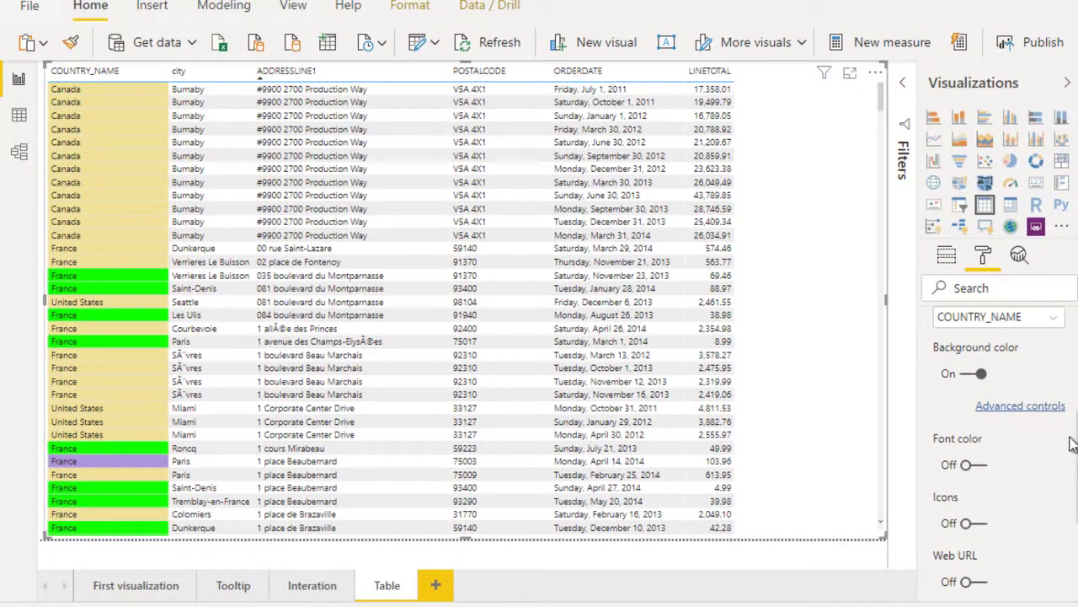
scroll(1076, 456, "up", 2)
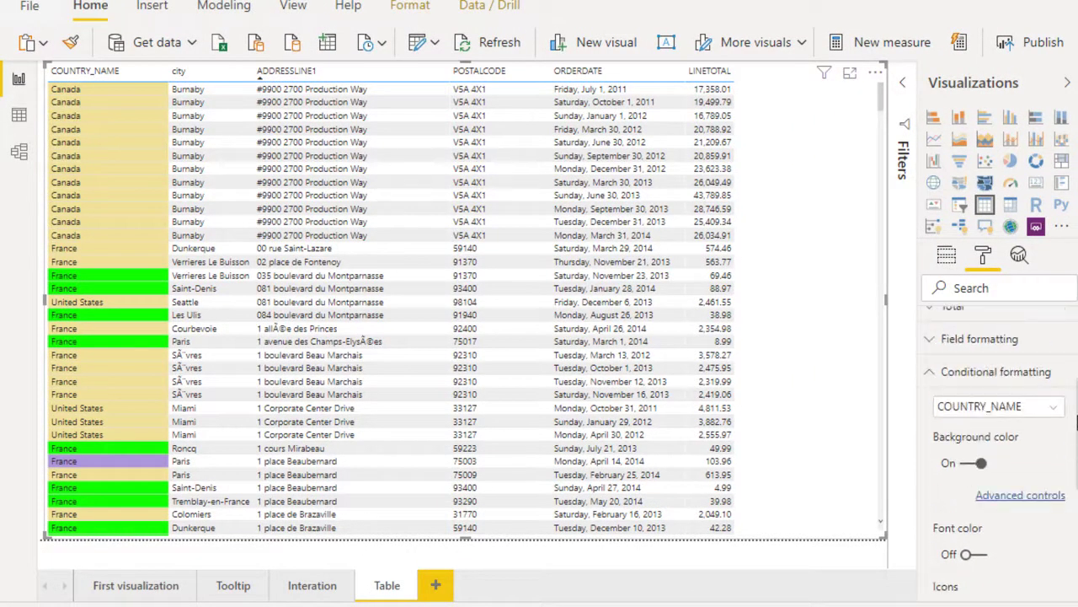
Step: Select LINETOTAL in Conditional formatting, switch its Font color on, and open Advanced controls
left_click(1022, 413)
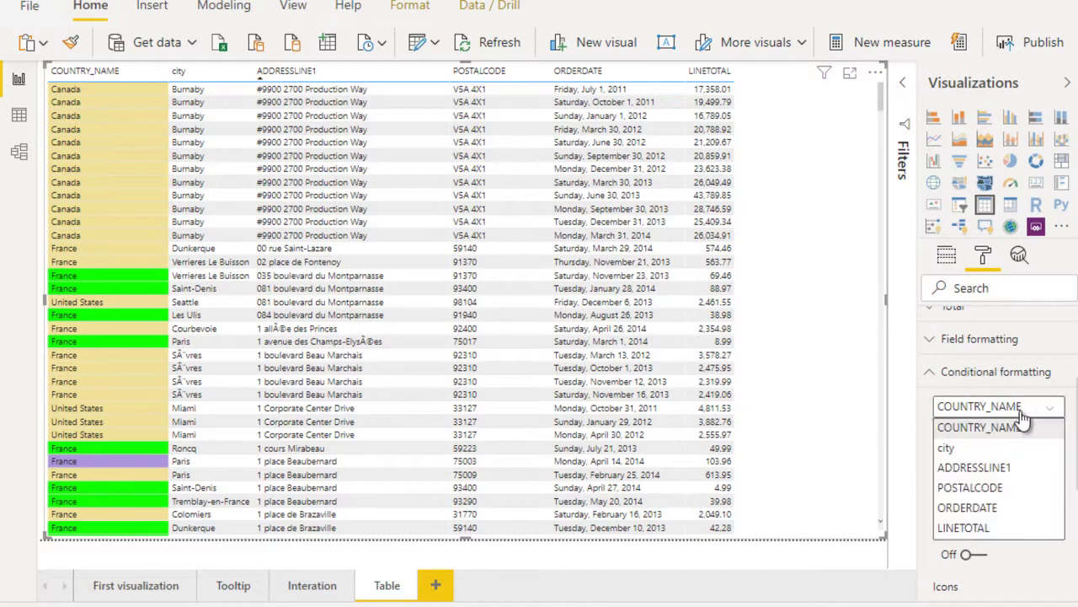
left_click(991, 528)
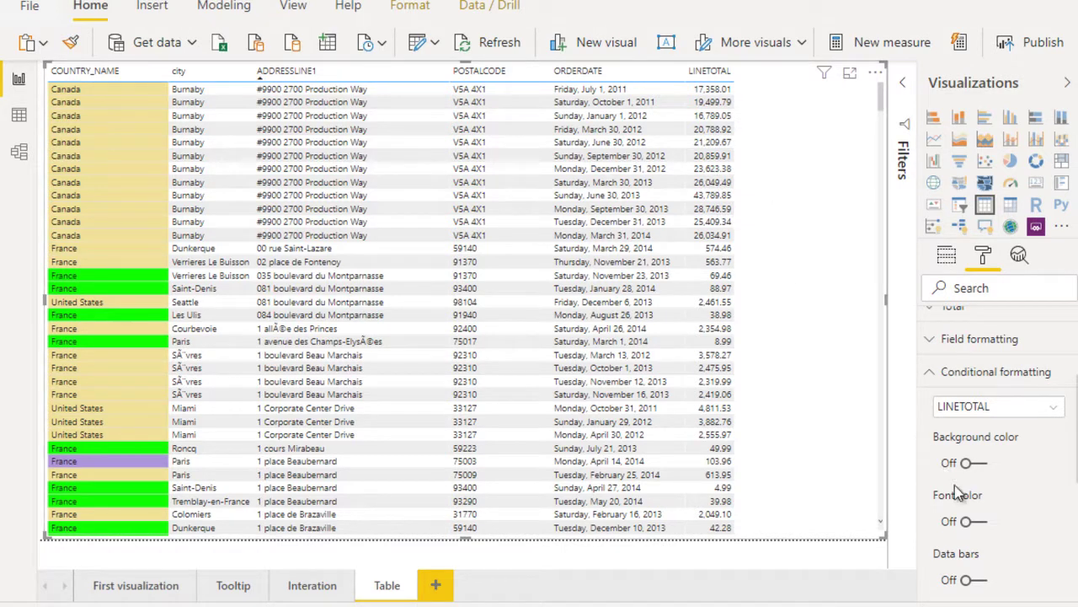
left_click(977, 525)
left_click(977, 525)
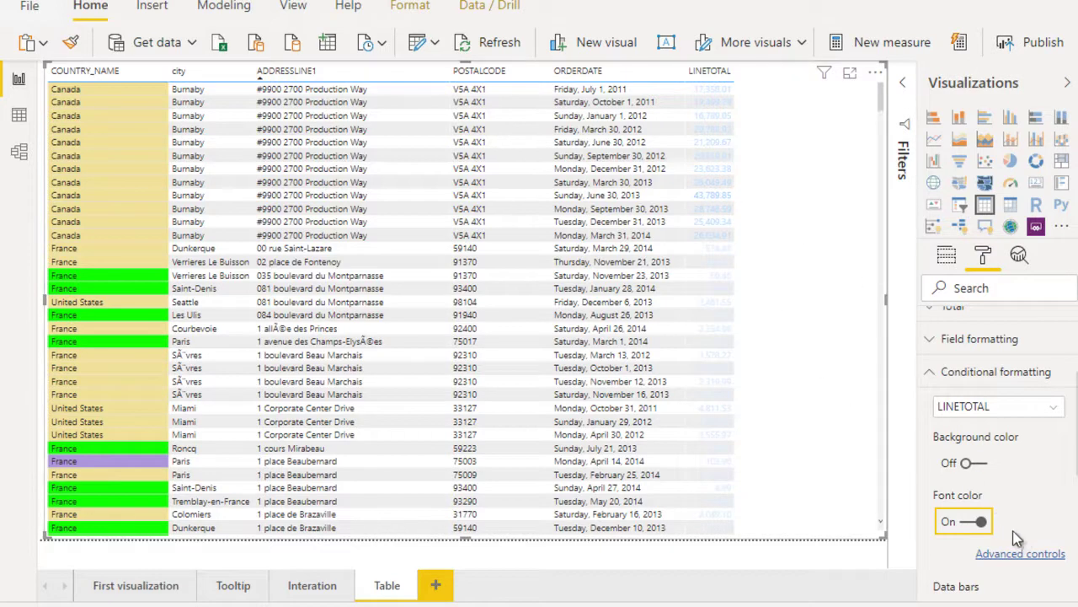
left_click(1017, 556)
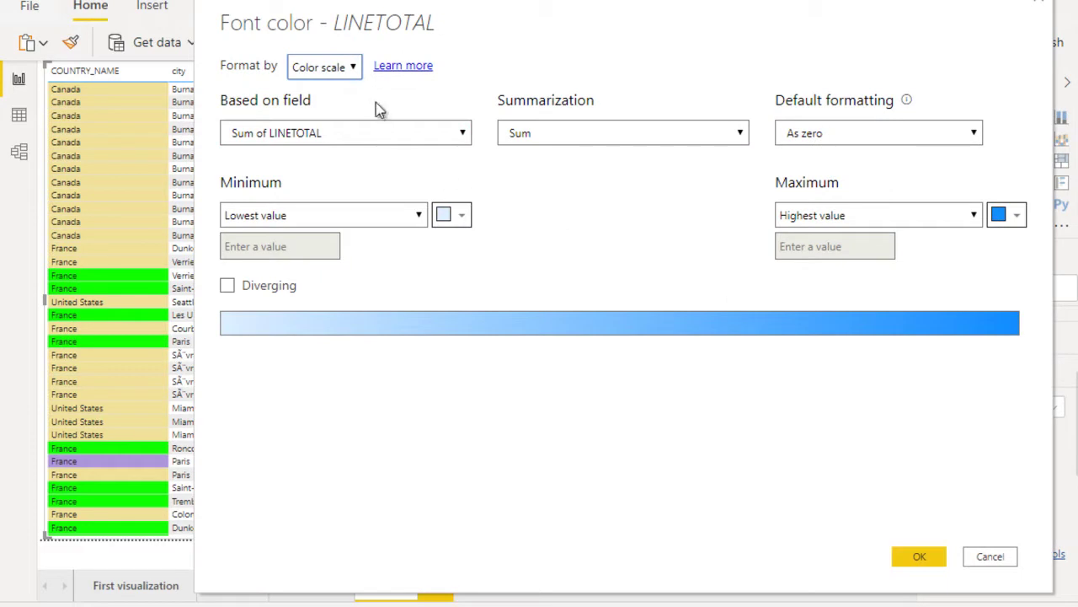
Step: Format LINETOTAL's font colour by Rules, based on Country_Sales-Final LINETOTAL
left_click(336, 70)
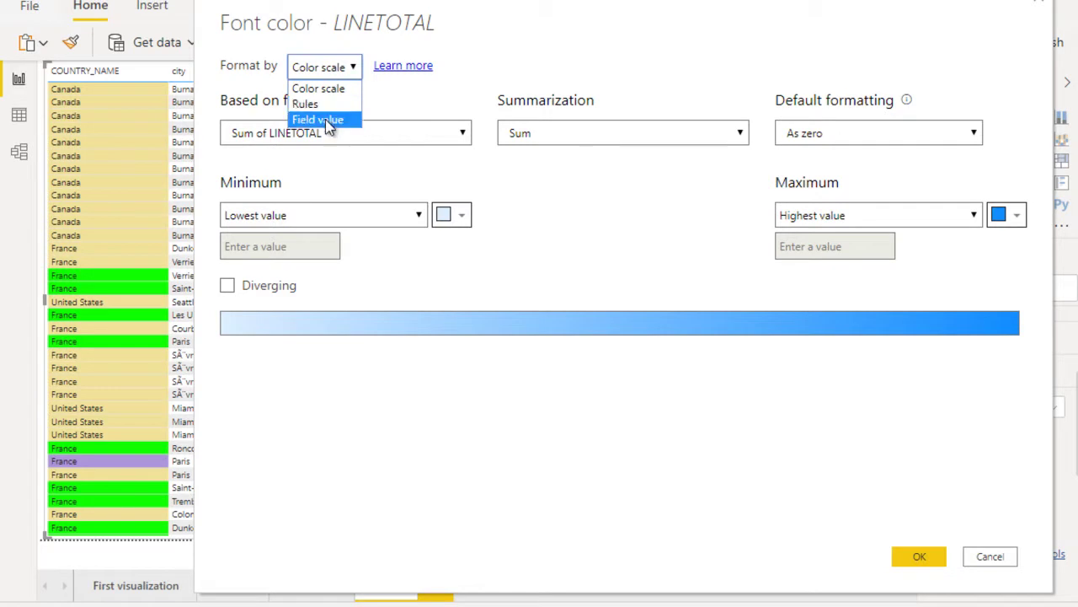
left_click(325, 119)
left_click(325, 66)
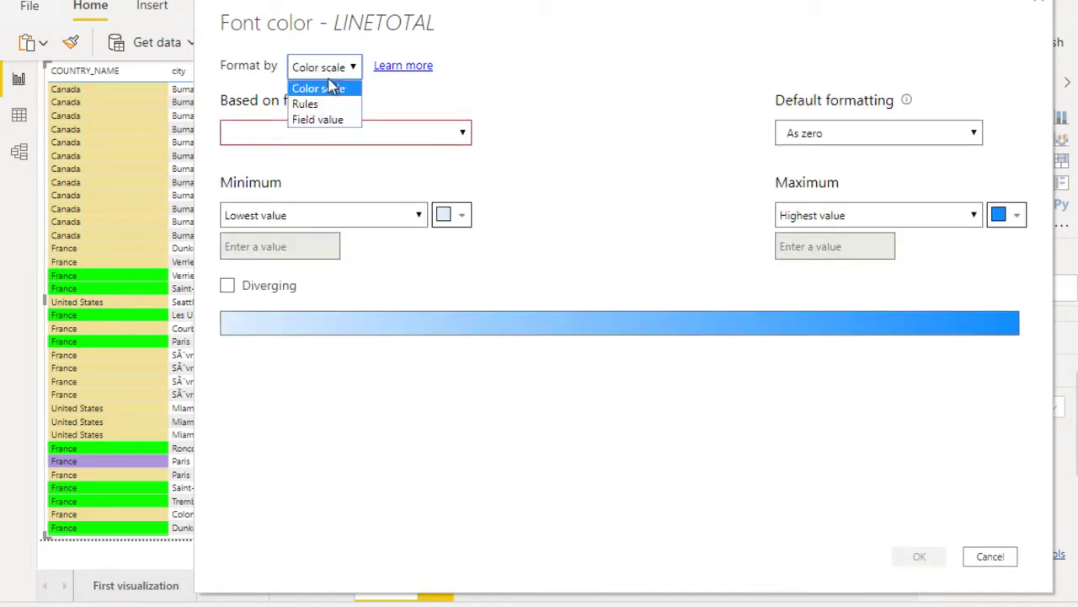
left_click(327, 105)
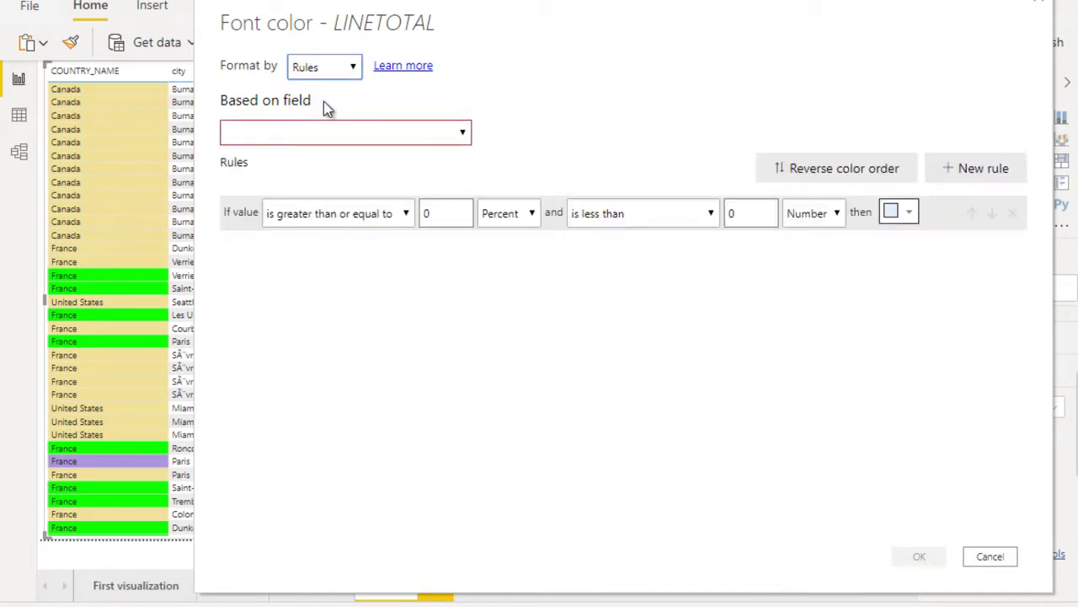
left_click(455, 135)
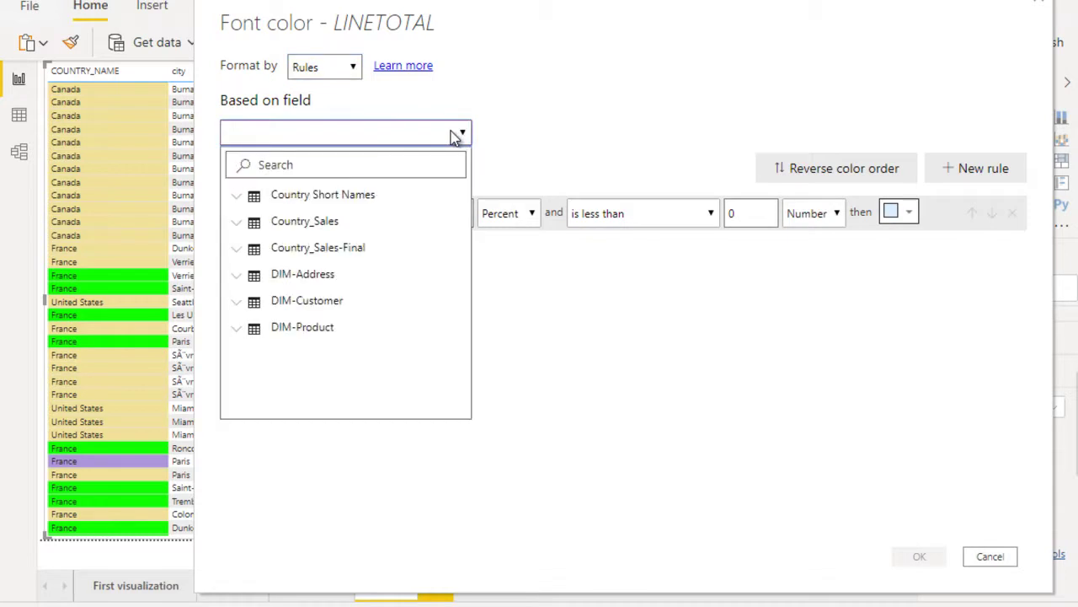
left_click(239, 251)
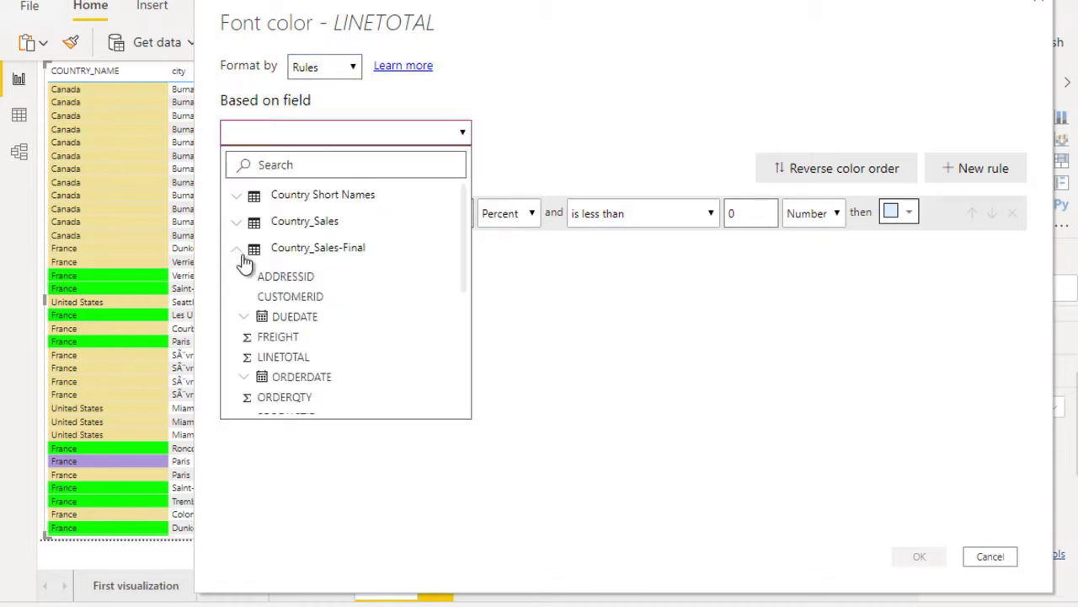
left_click(311, 357)
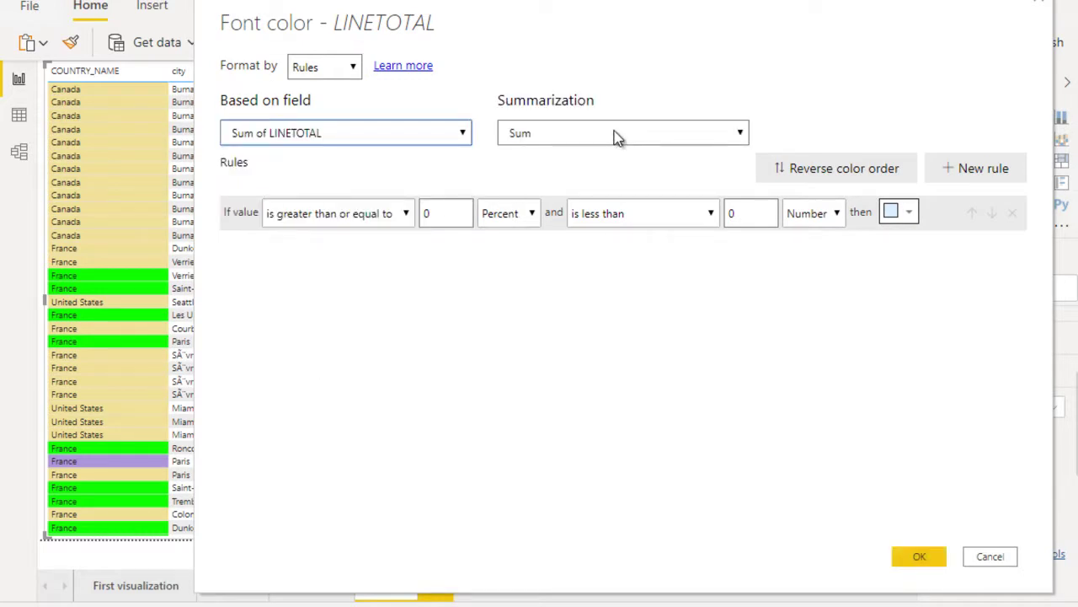
Step: Start the first font rule with 'is greater than 0 Number'
left_click(382, 218)
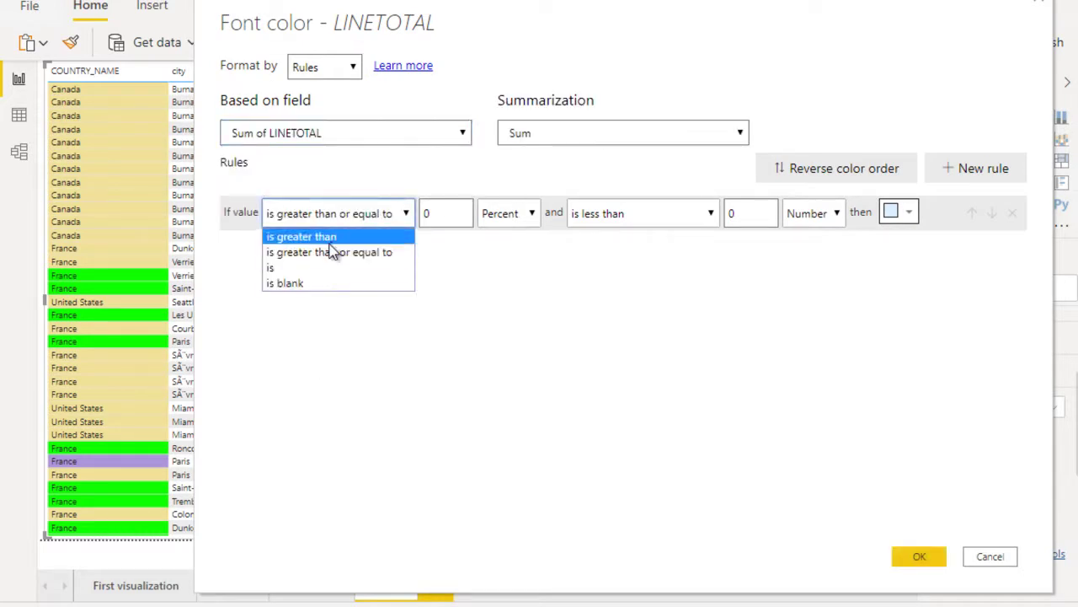
left_click(337, 237)
double_click(428, 214)
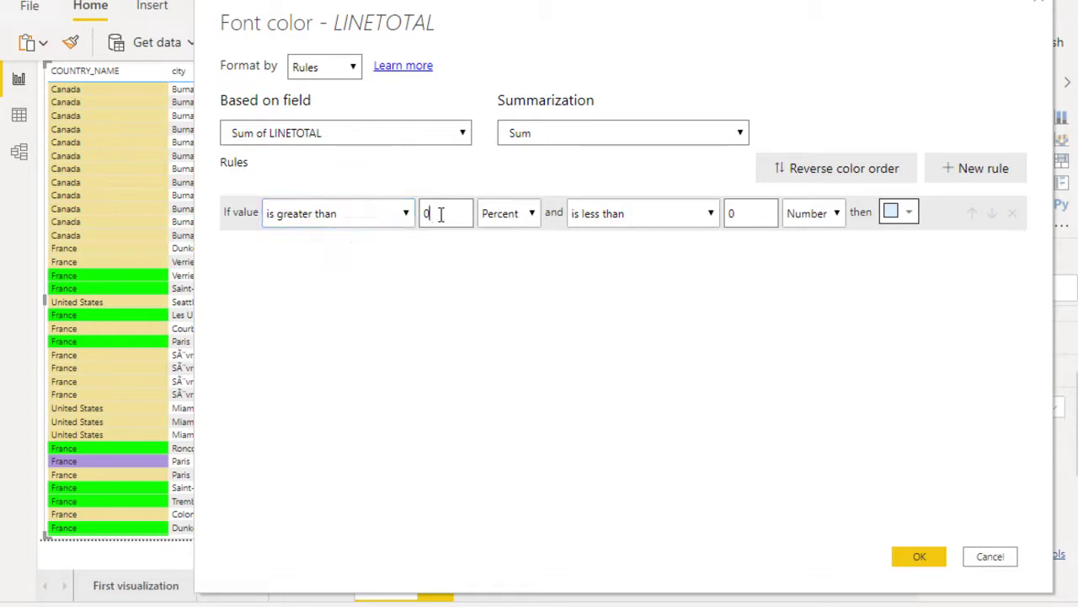
type("0")
left_click(507, 213)
left_click(502, 239)
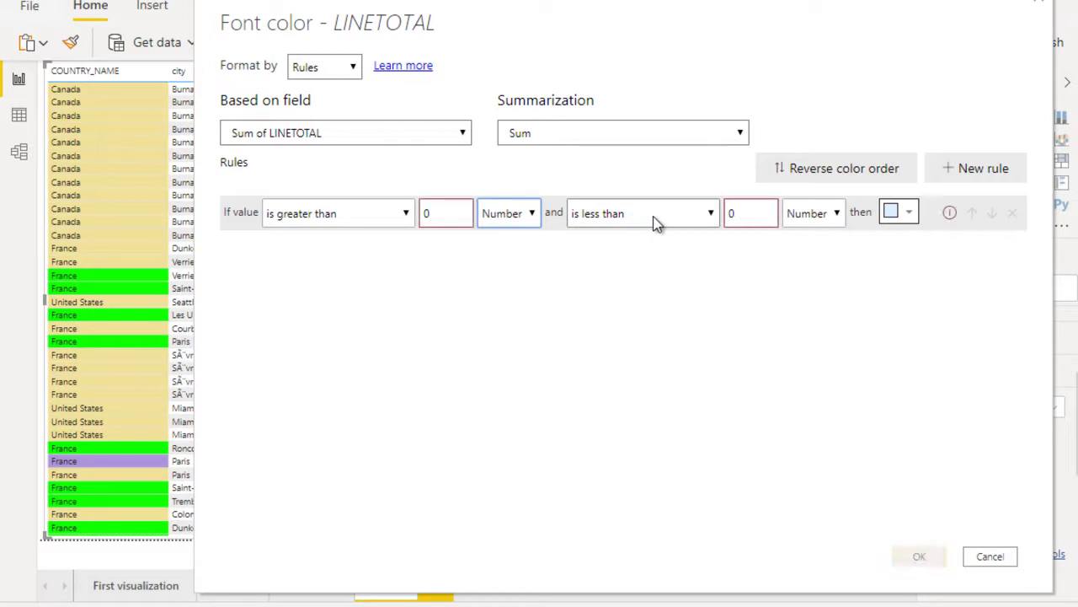
Step: Cap the rule at 'is less than or equal to 100' and set its font colour to red
left_click(652, 215)
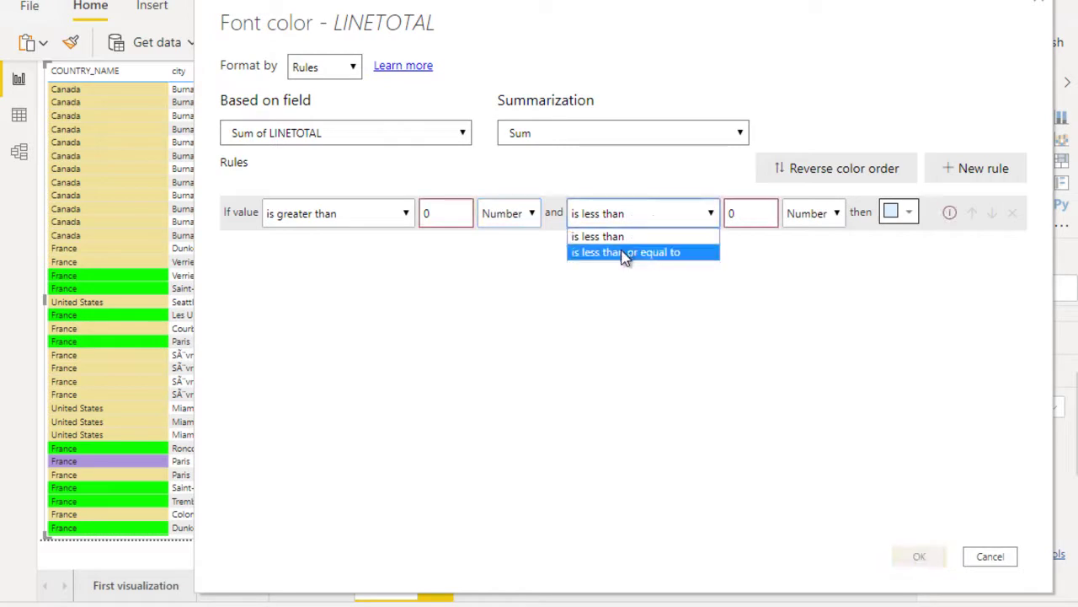
left_click(627, 252)
left_click(730, 216)
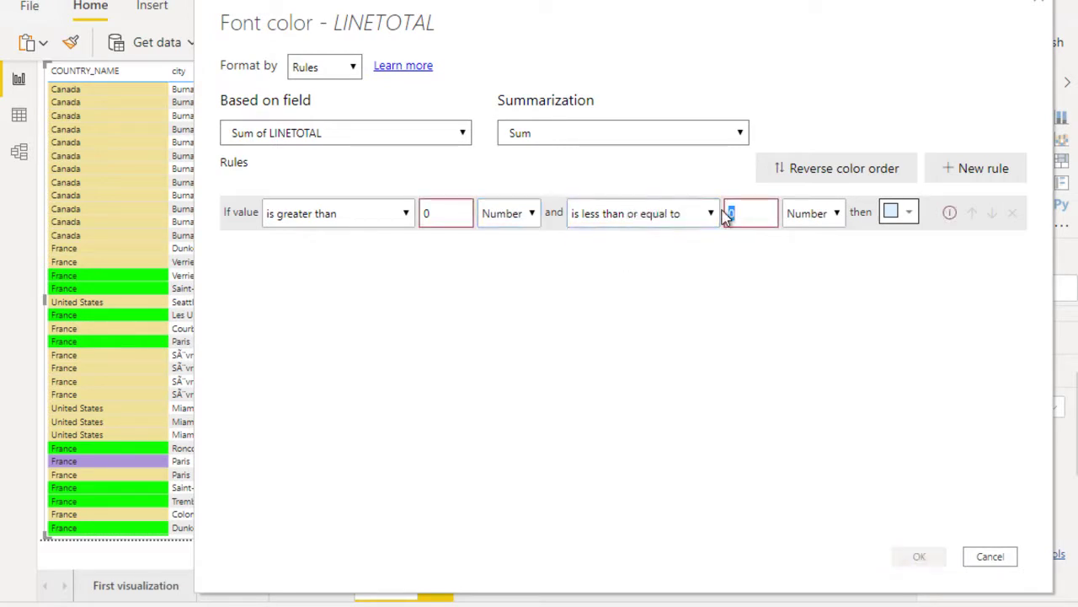
type("100")
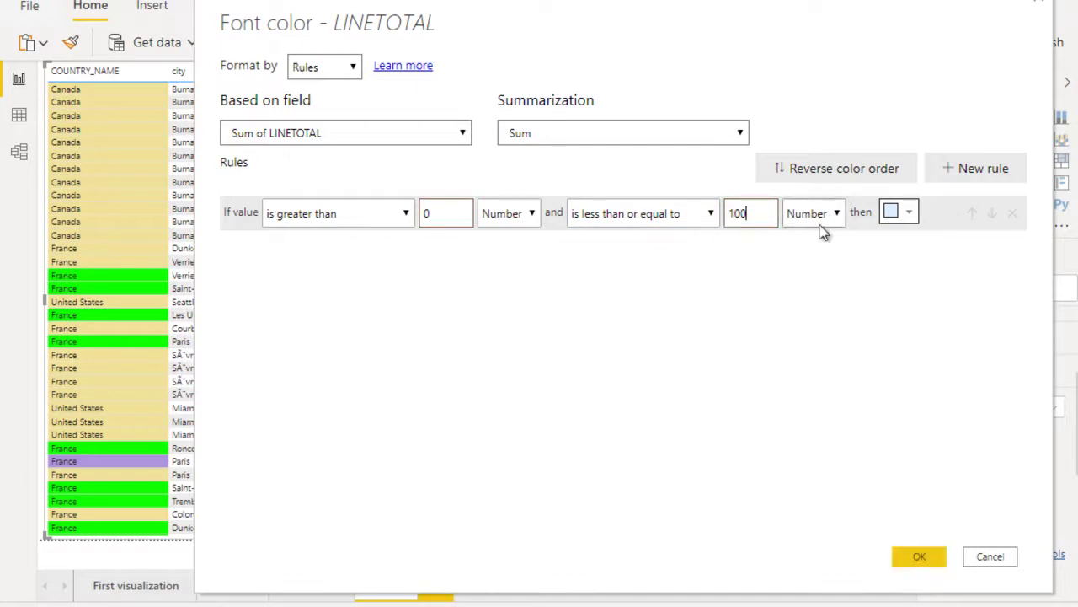
left_click(910, 217)
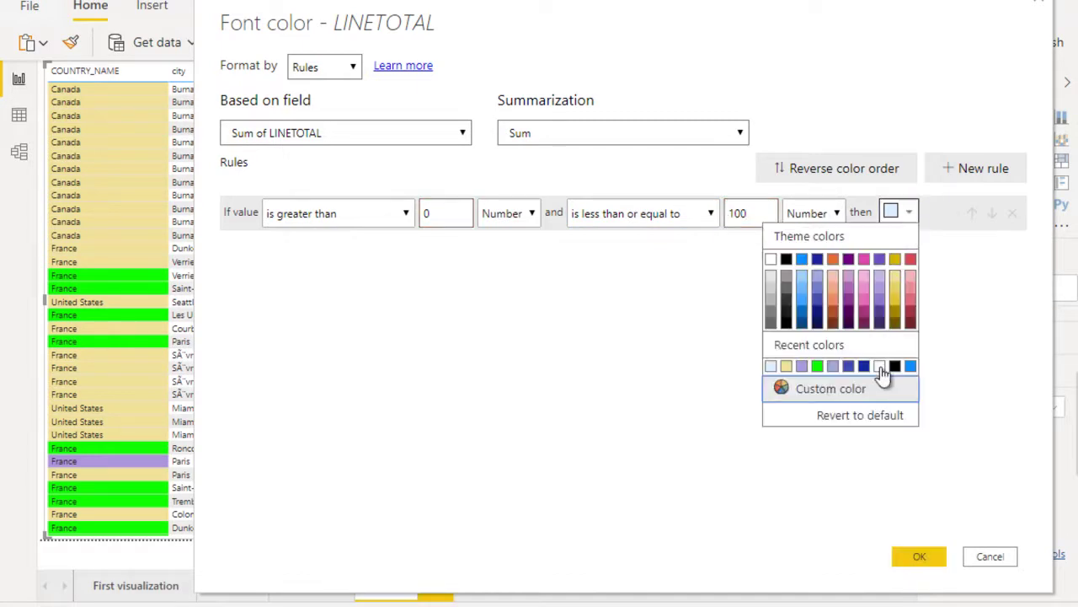
left_click(830, 387)
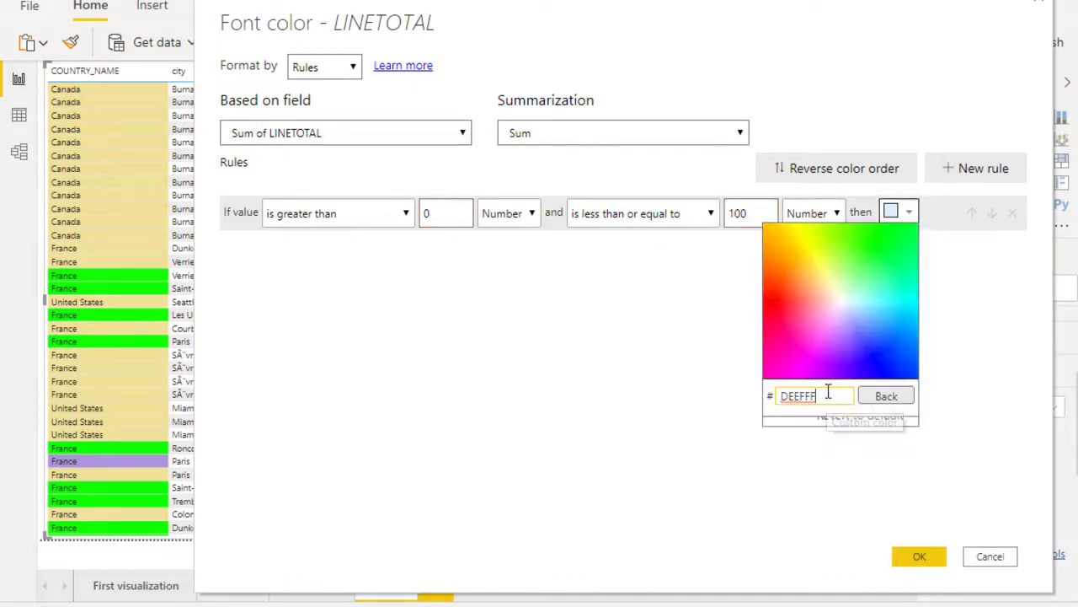
left_click(766, 303)
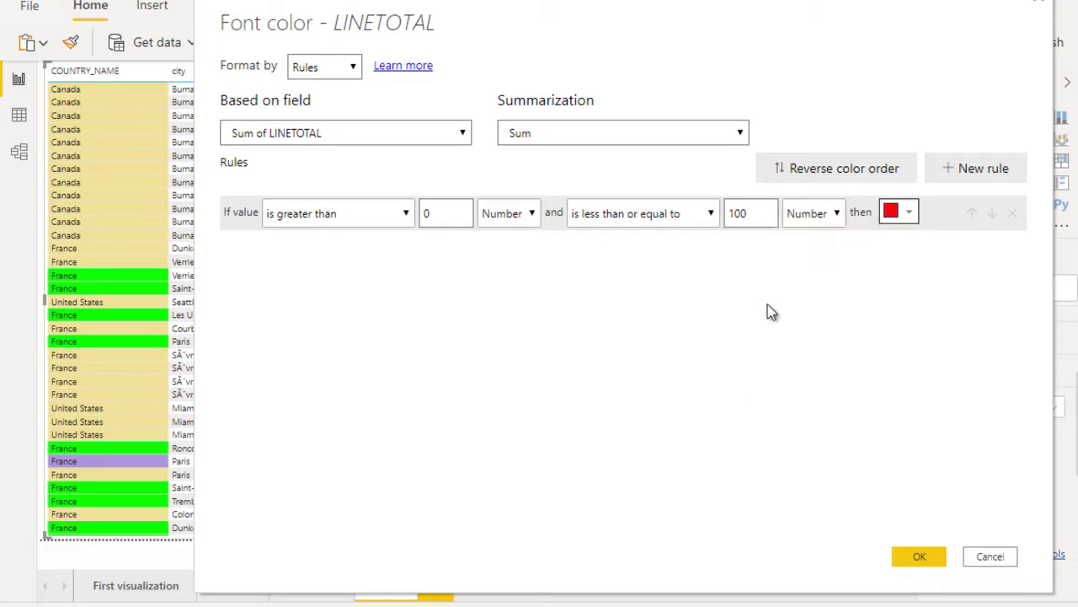
Step: Add a second font rule starting at 'is greater than 100 Number'
left_click(935, 175)
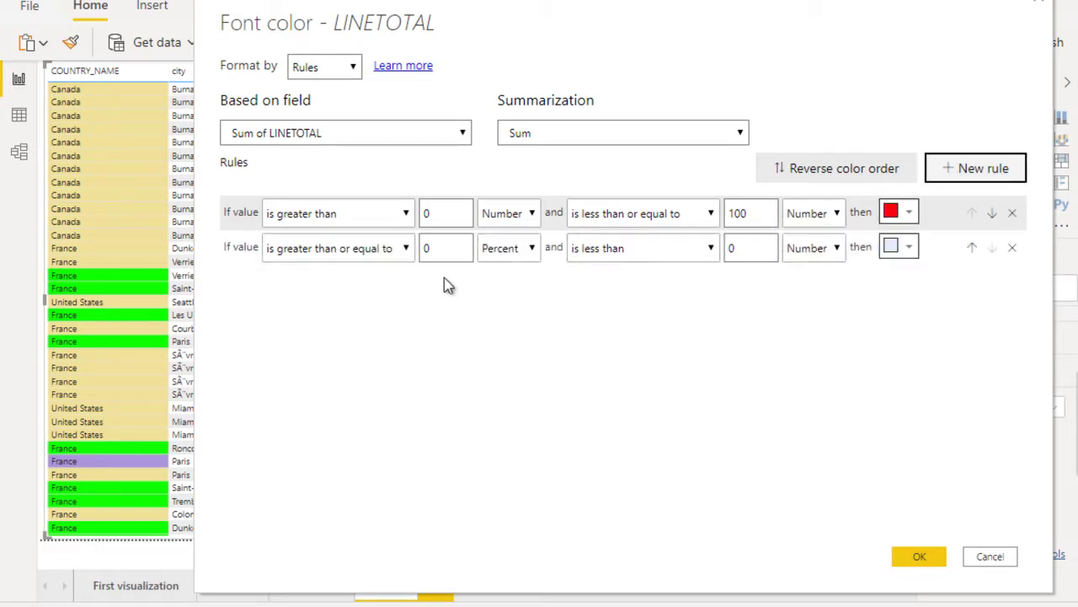
left_click(354, 251)
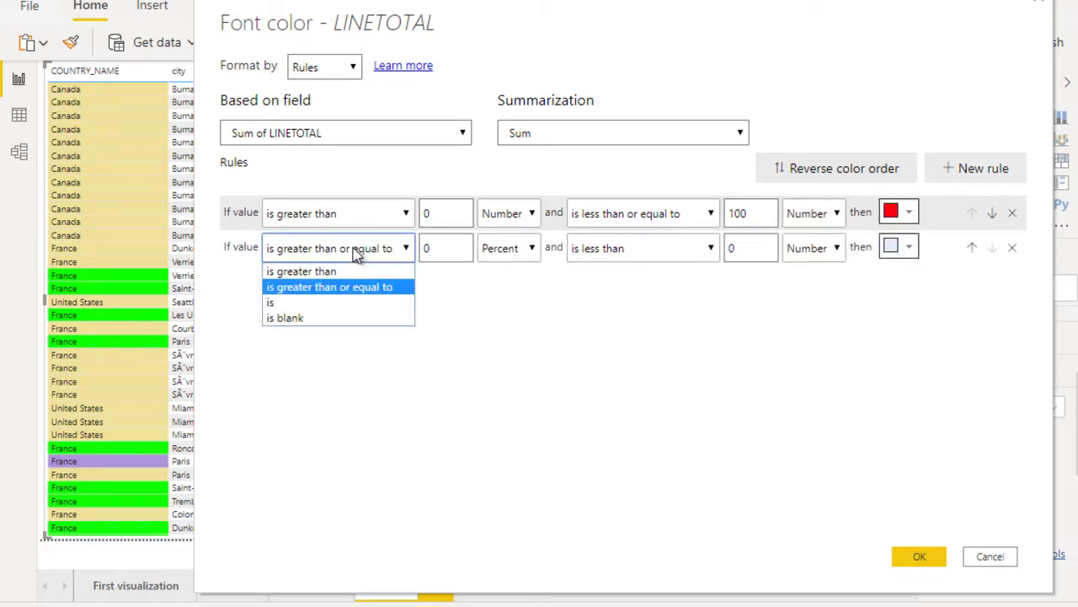
left_click(302, 272)
left_click_drag(455, 245, 410, 250)
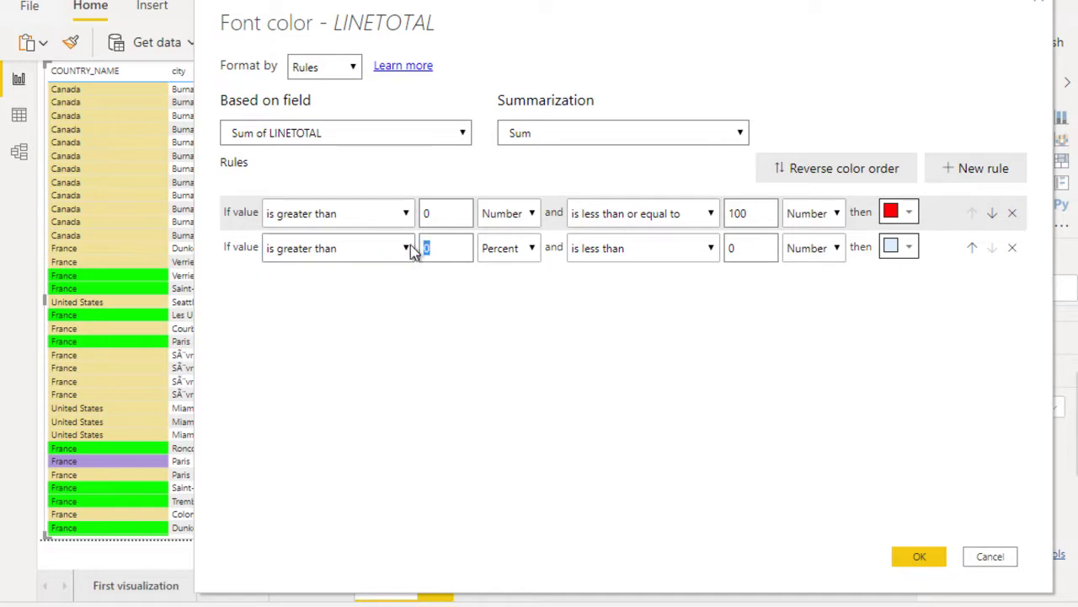
left_click(506, 248)
left_click(502, 271)
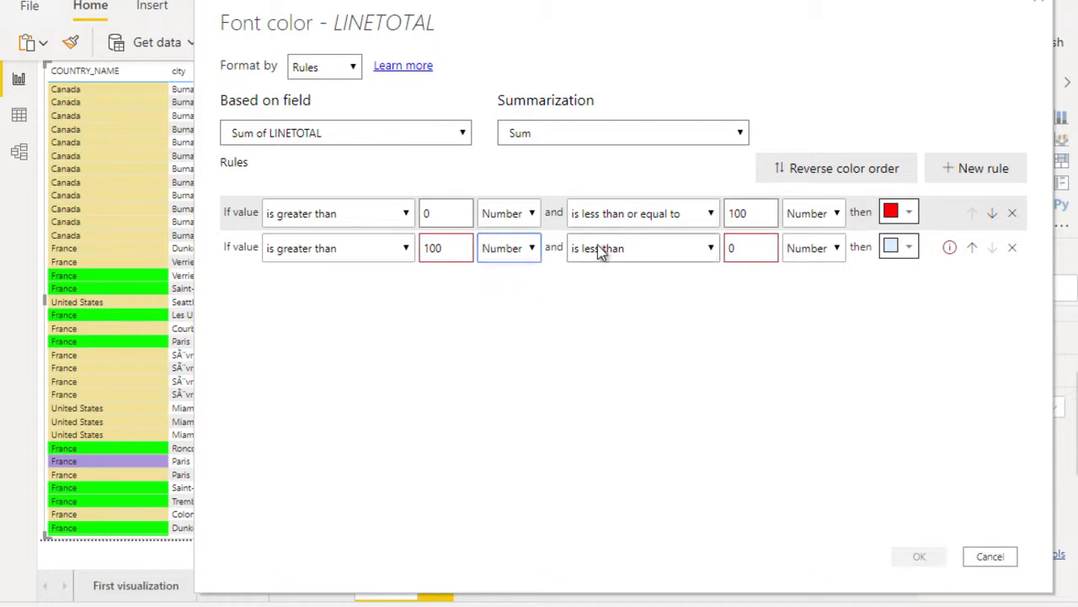
Step: Limit the second rule to 'is less than or equal to 500 Number', coloured dark blue
left_click(614, 247)
left_click(612, 287)
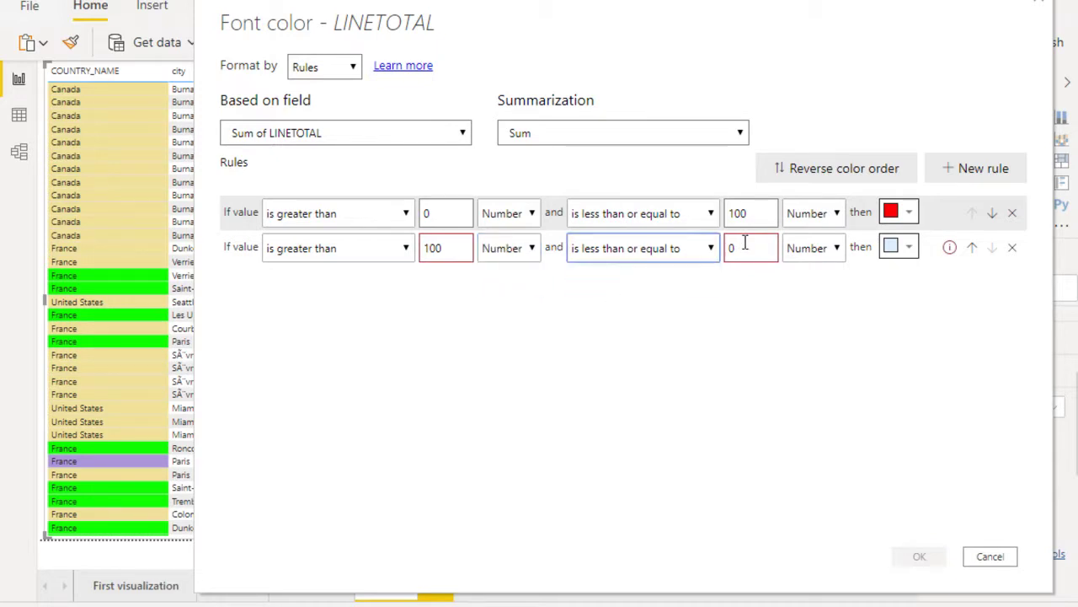
left_click_drag(747, 244, 696, 251)
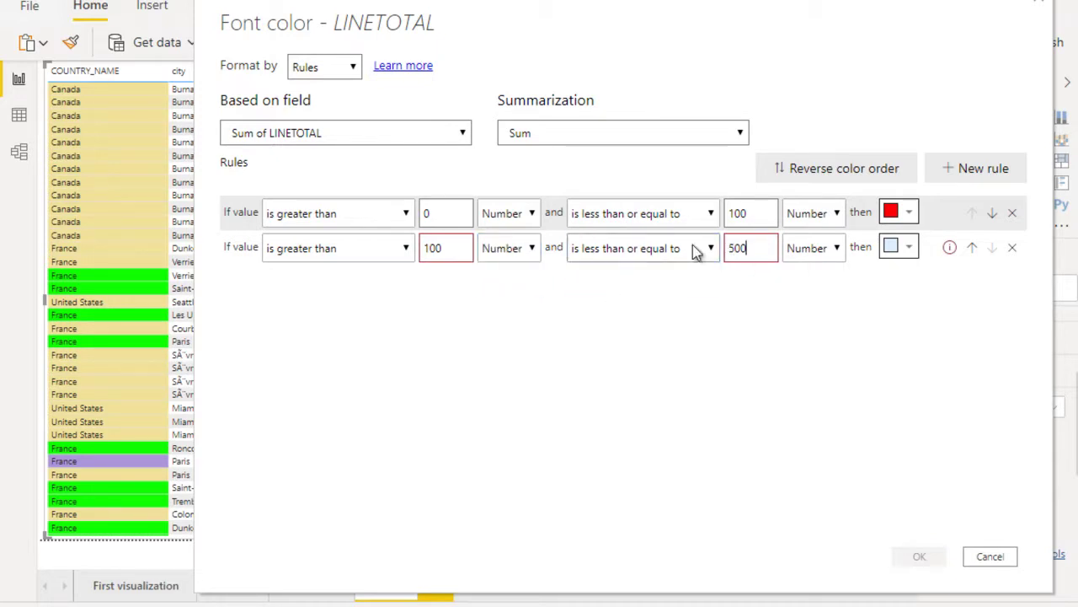
type("500")
left_click(904, 248)
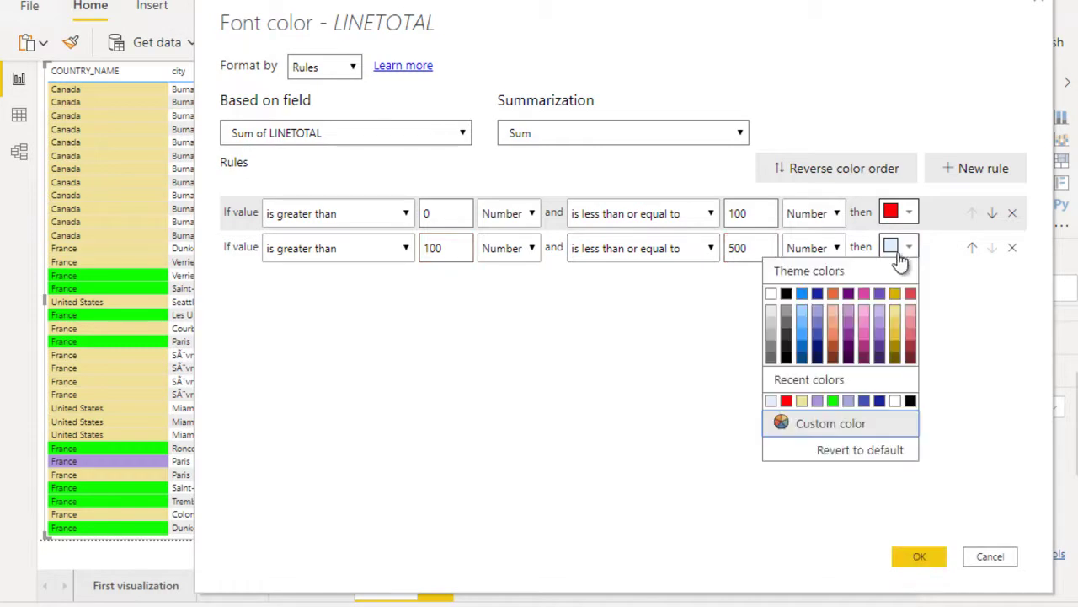
left_click(818, 294)
Step: Add a third font rule, LINETOTAL >= 501 and <= 1000000 (Number) in Black, and apply all rules
left_click(968, 177)
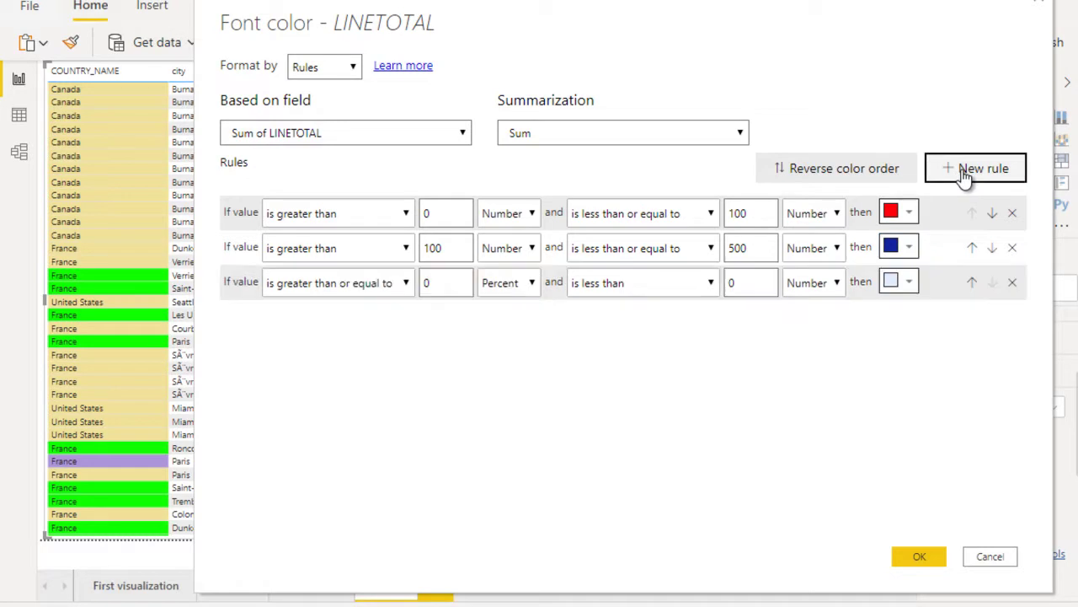
left_click(434, 283)
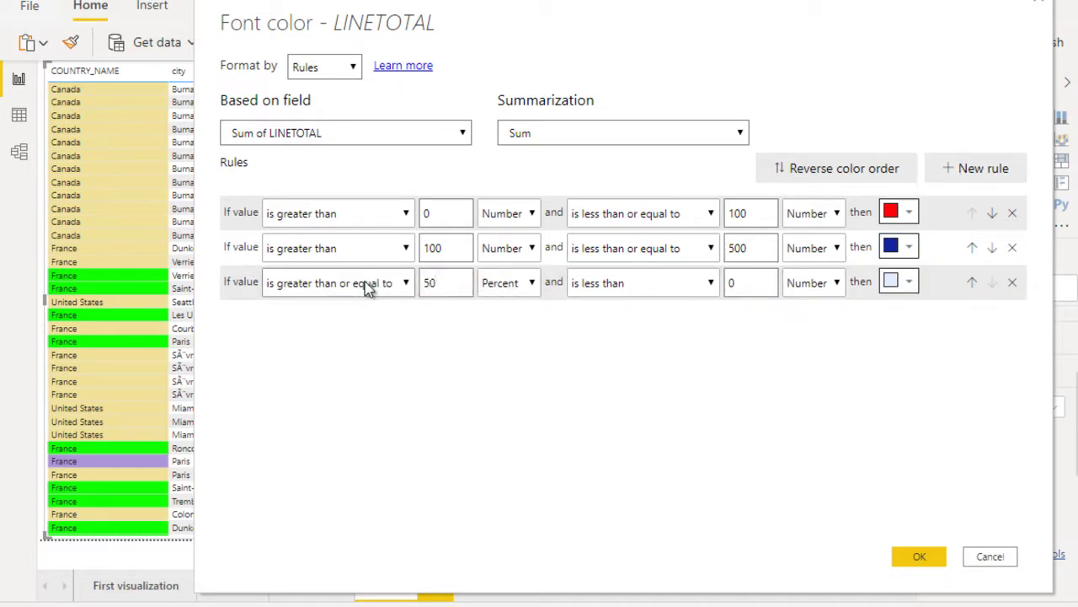
left_click(524, 283)
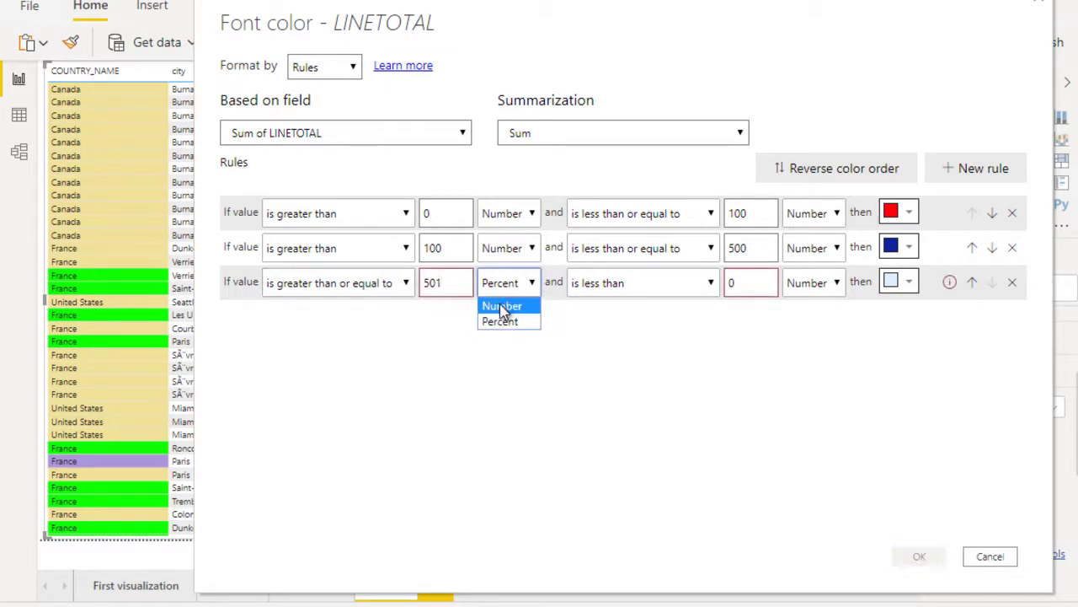
left_click(506, 307)
left_click(619, 283)
left_click(599, 322)
left_click(752, 289)
key("BackSpace")
type("1000000")
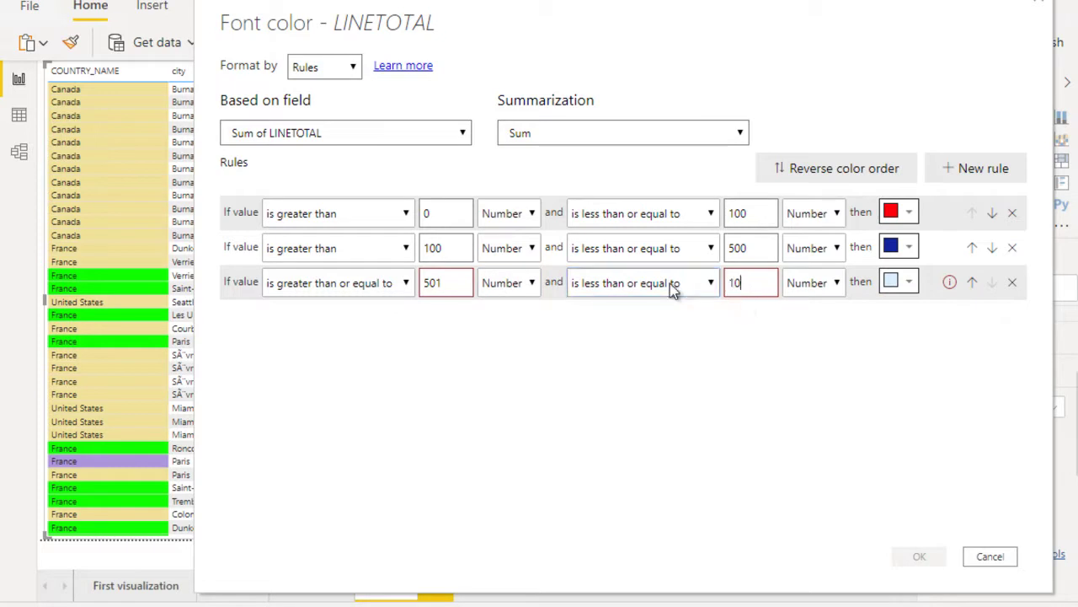
left_click(896, 288)
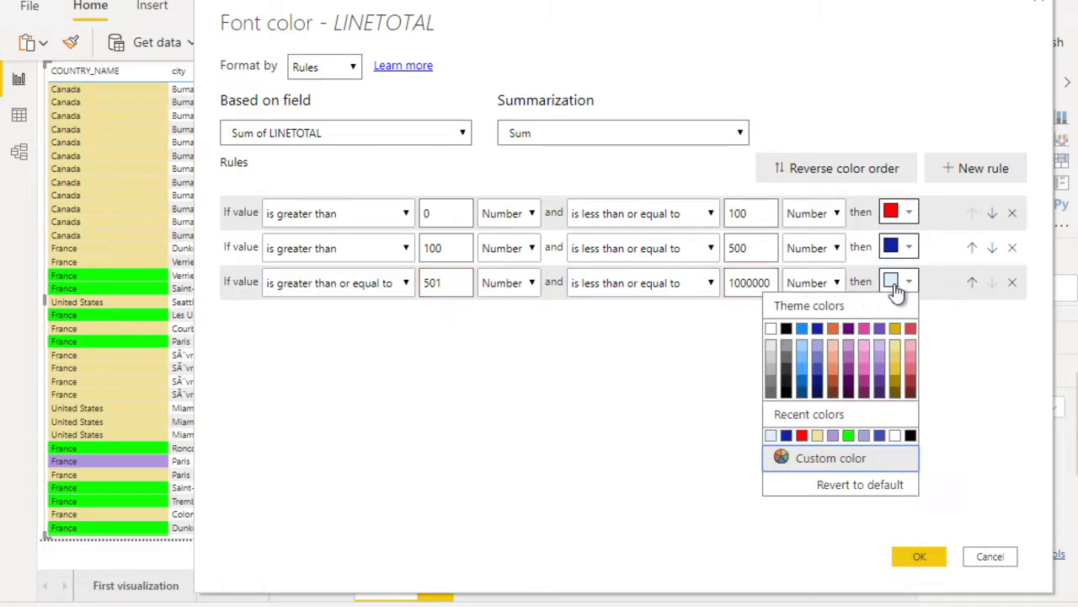
left_click(787, 329)
left_click(922, 553)
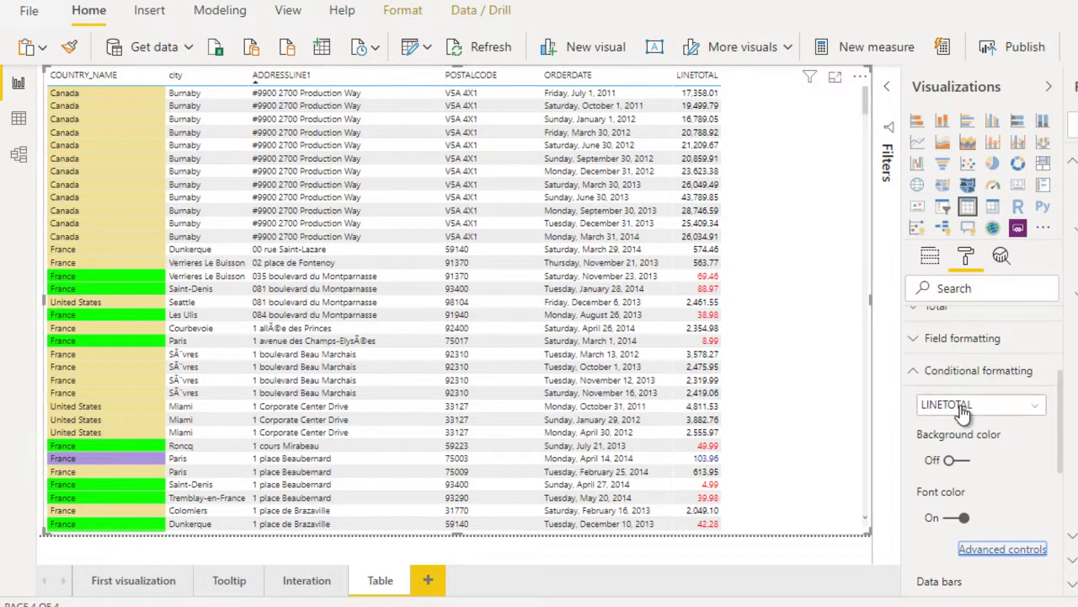
Step: Turn on data bars for the LINETOTAL column under Conditional formatting
left_click_drag(1066, 405, 1070, 478)
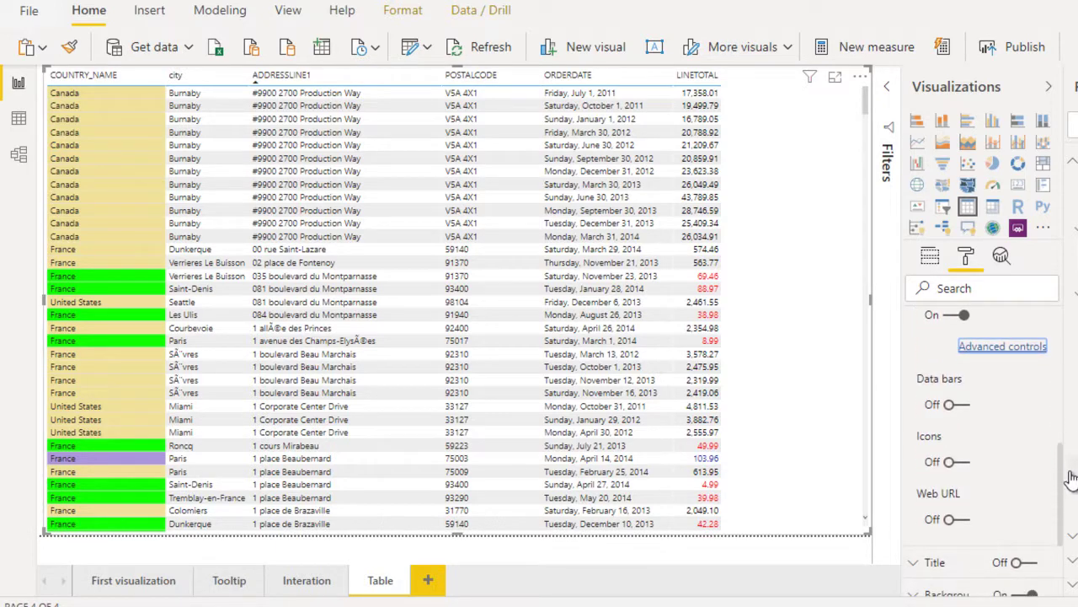
left_click(959, 406)
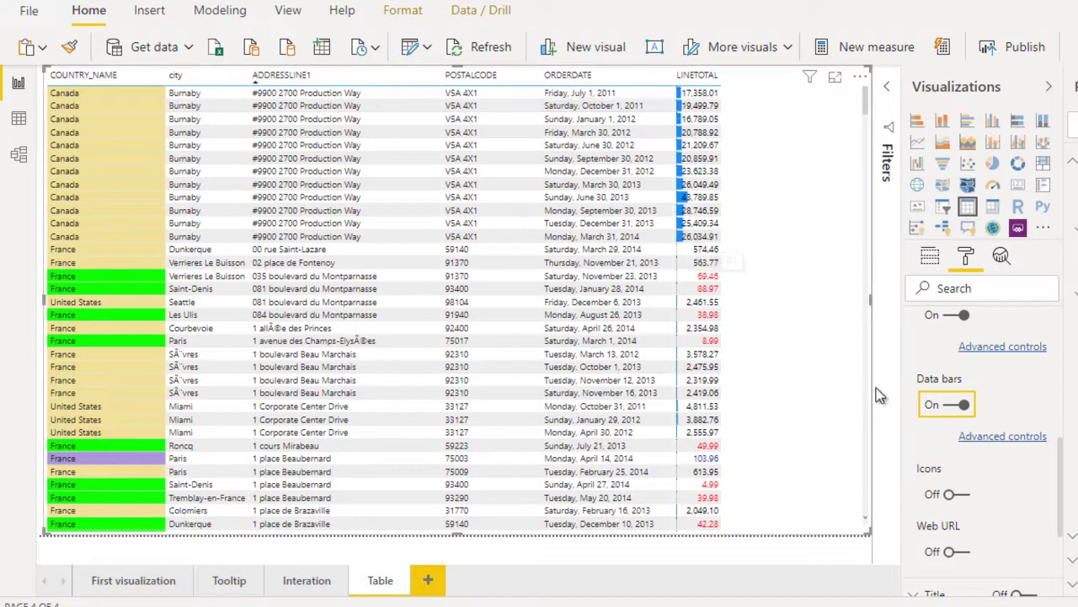
Step: In the data bar advanced controls, make positive bars green and negative bars red
left_click(997, 436)
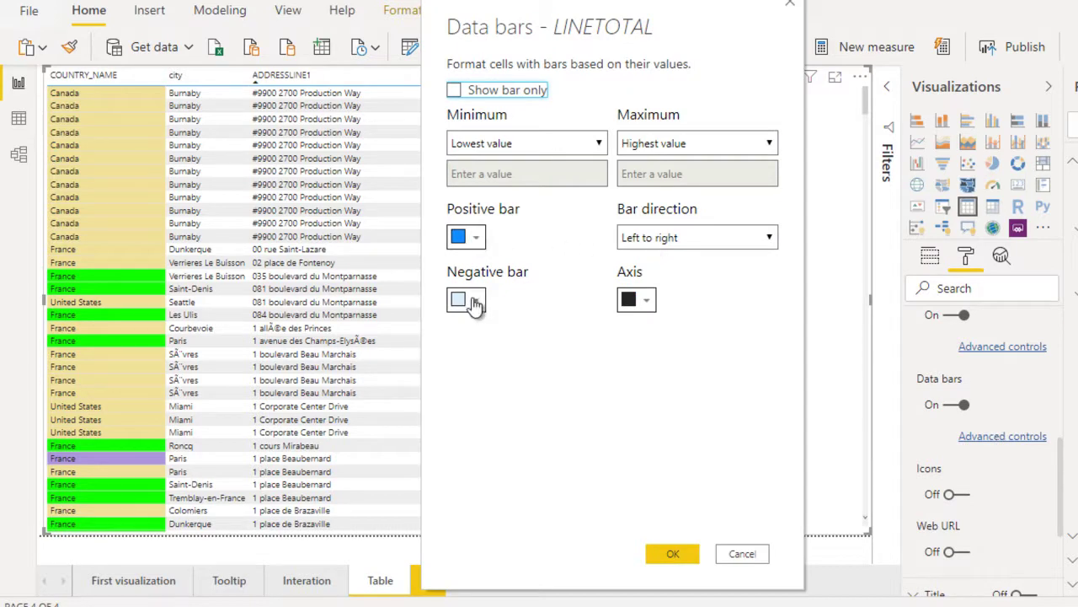
left_click(469, 235)
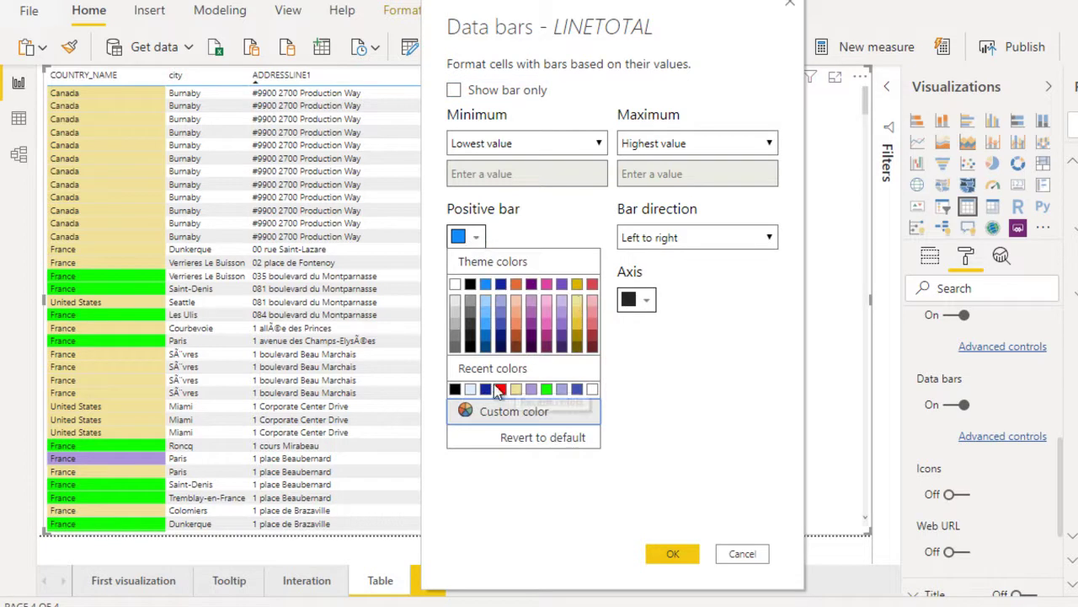
left_click(547, 389)
left_click(471, 303)
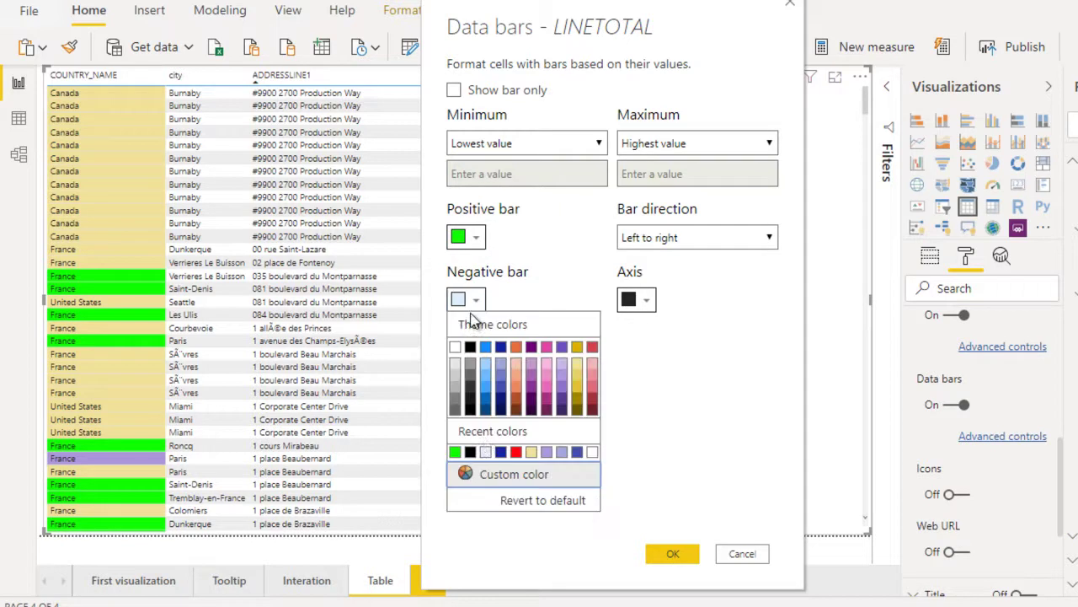
left_click(516, 452)
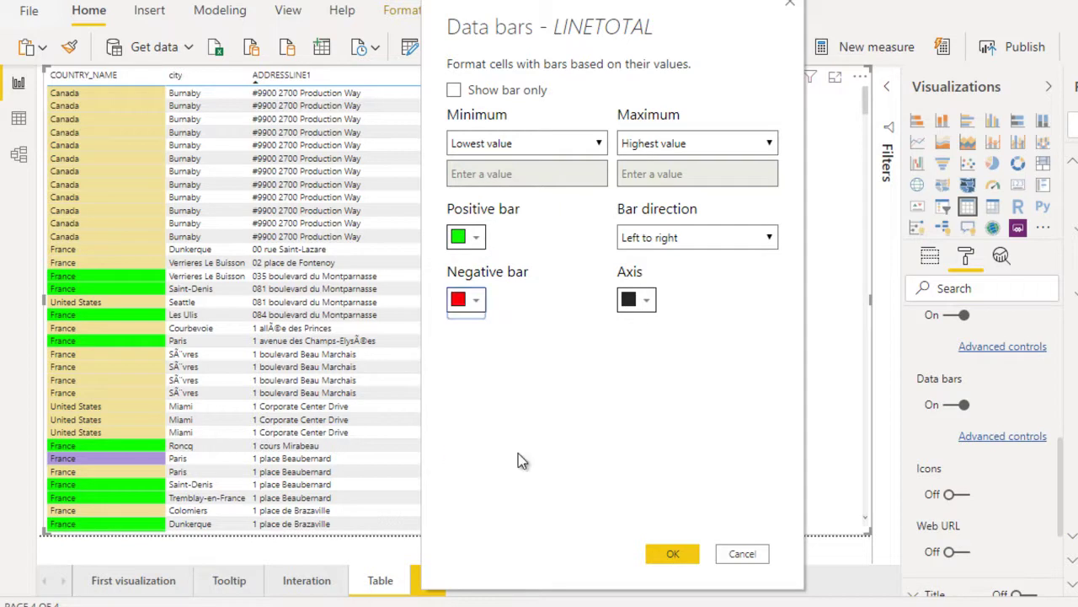
left_click(672, 554)
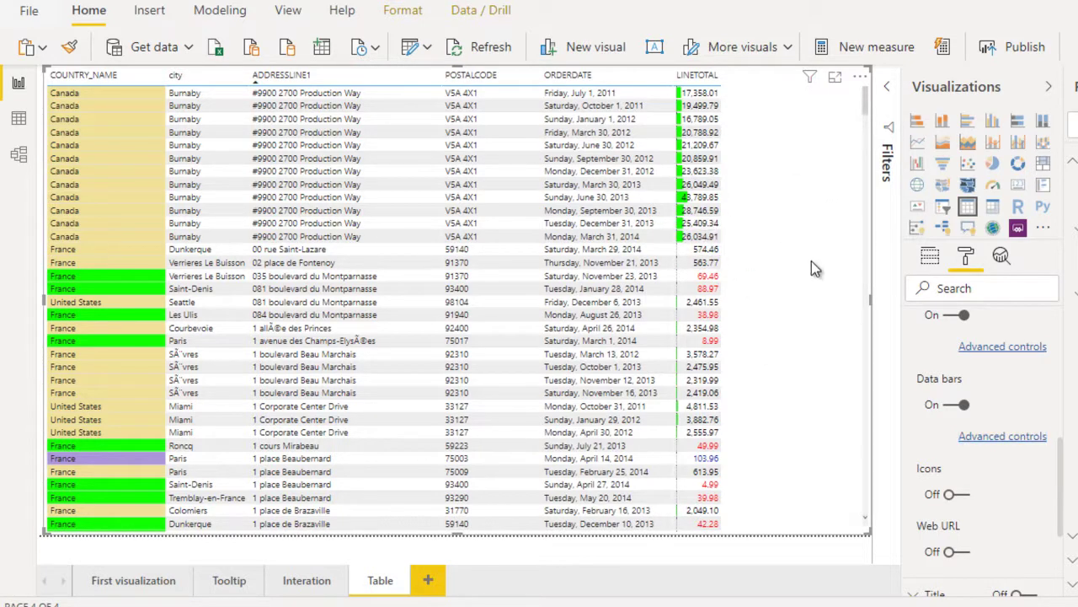
Step: Try Show bar only for the LINETOTAL data bars, then switch data bars off
left_click(1003, 436)
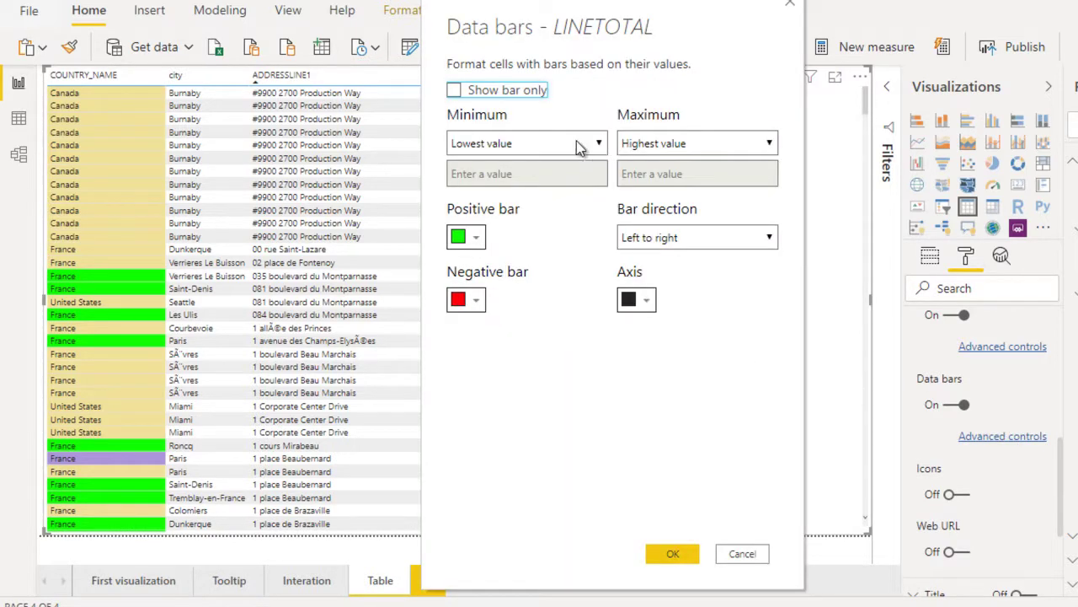
left_click(456, 92)
left_click(672, 554)
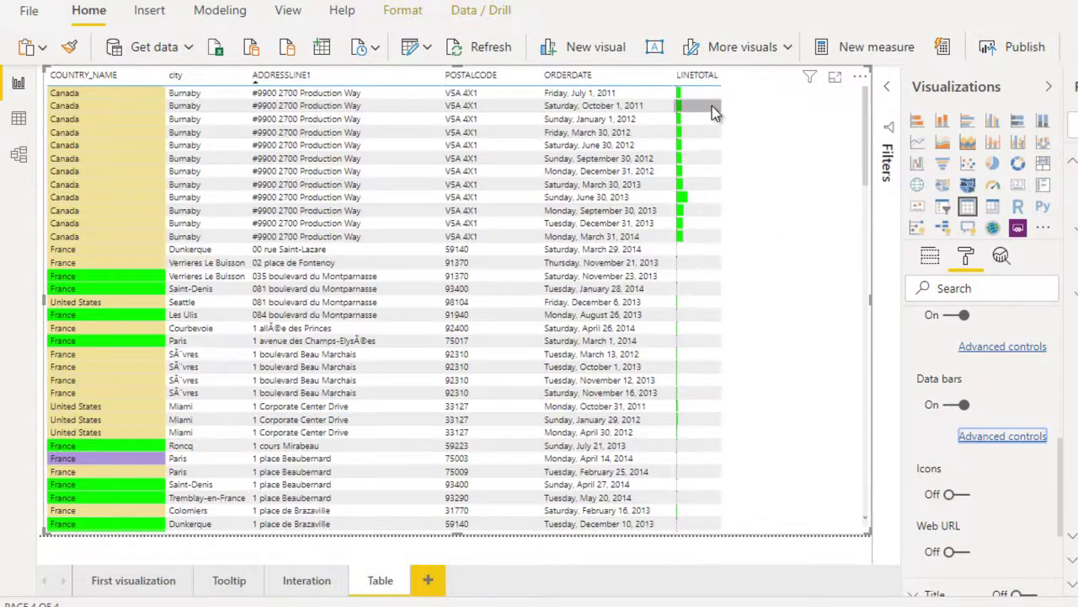
mouse_move(711, 224)
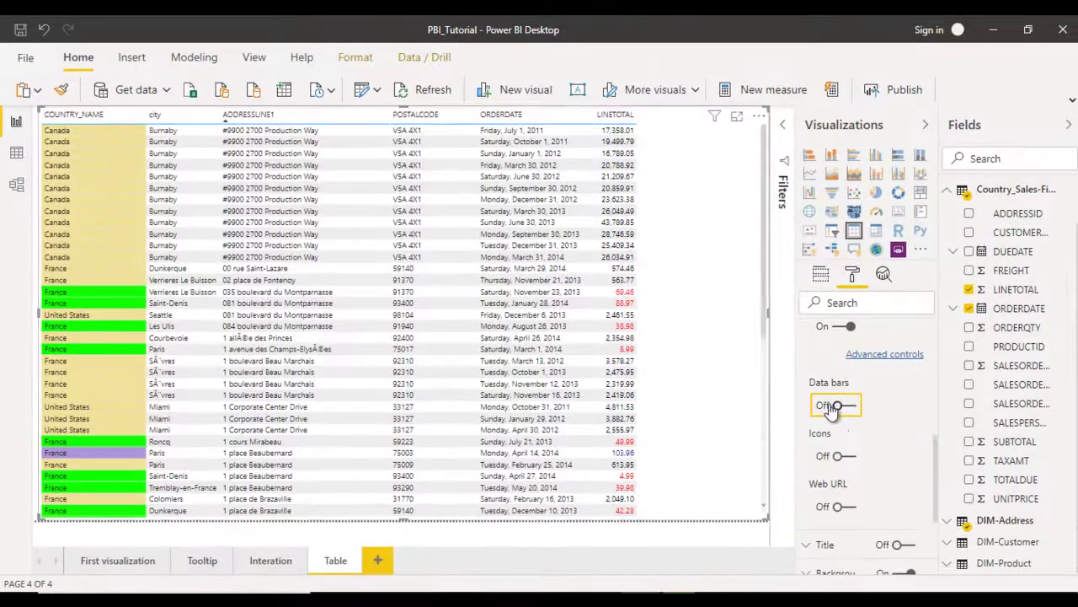
left_click(927, 406)
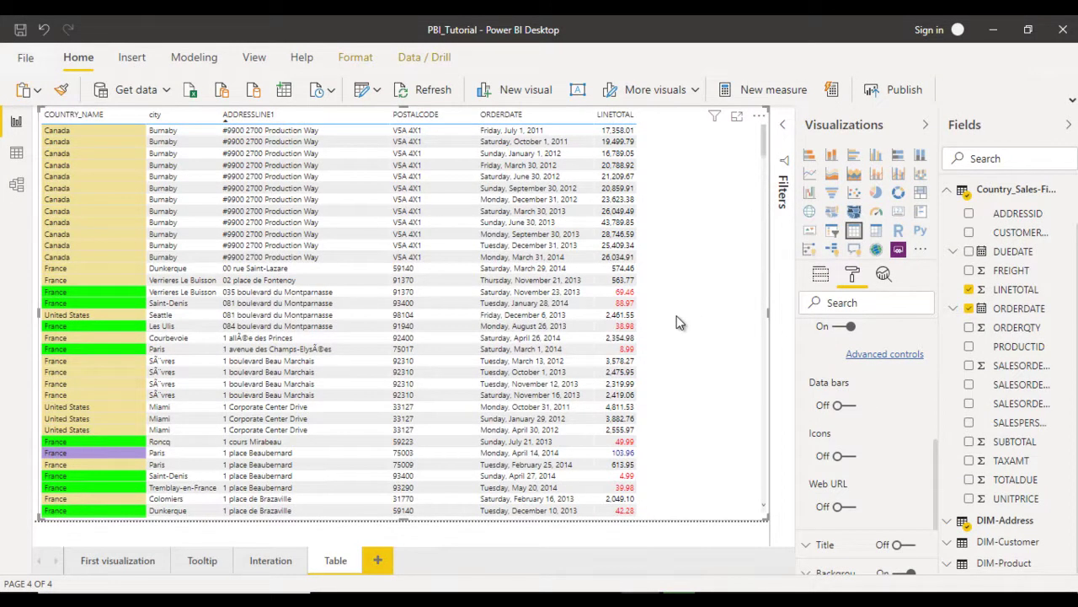
Step: Bring the tutorial presentation to the front and go to slide 2, the Thank You slide
mouse_move(717, 600)
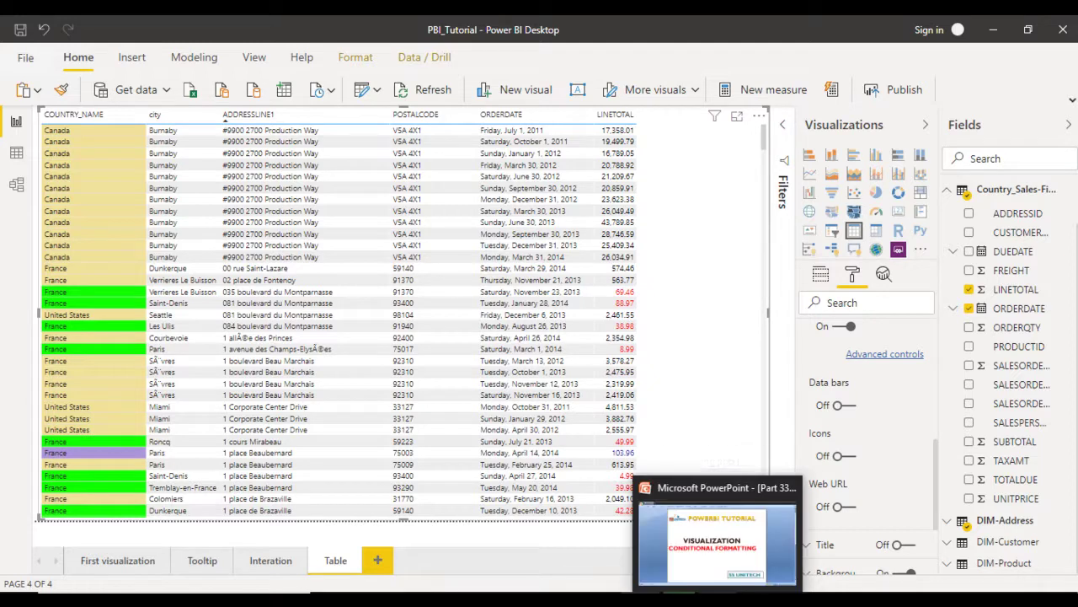
left_click(716, 539)
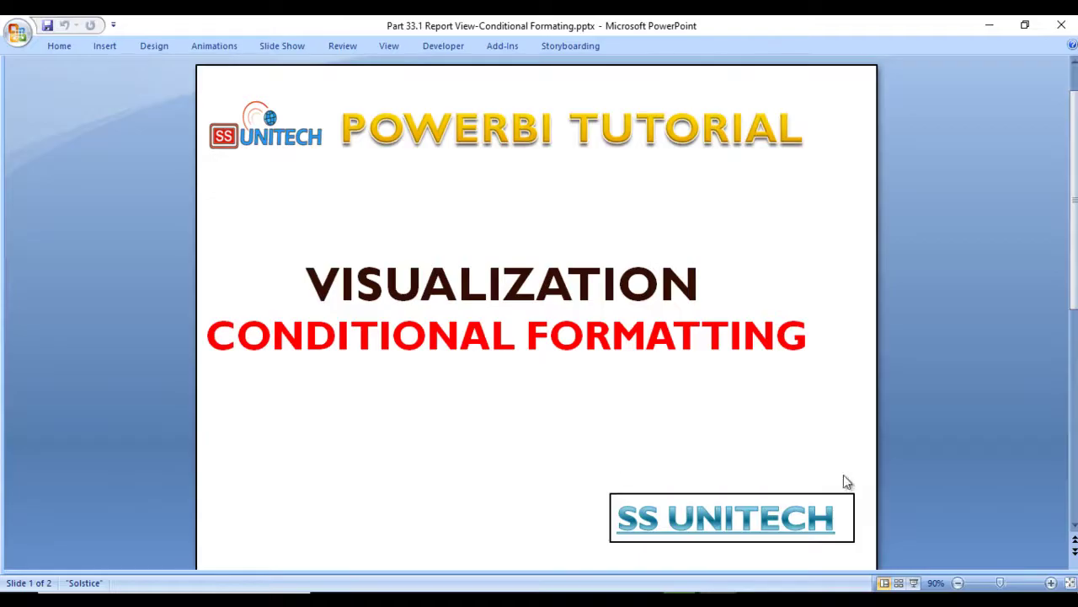
scroll(948, 394, "down", 3)
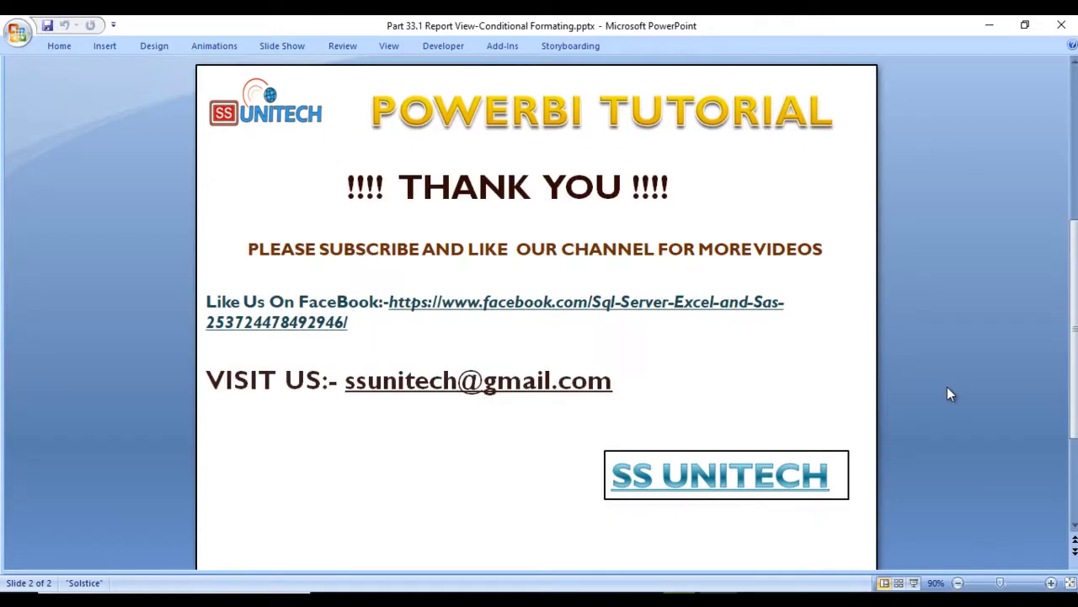